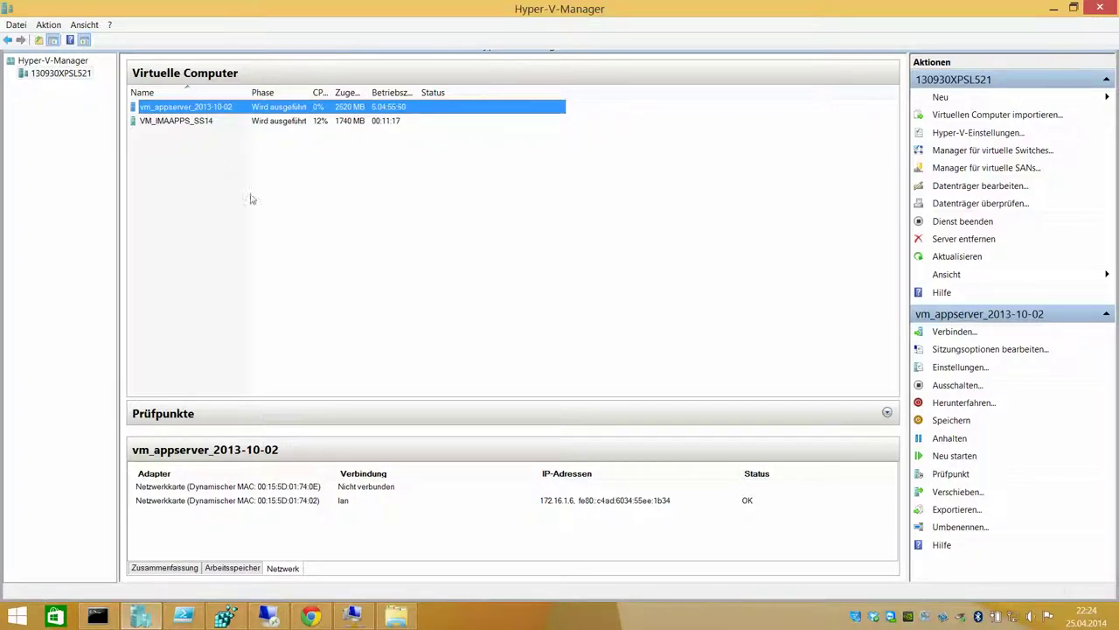
# Bring up the Start screen of the 131002appserver remote session and minimize the session
pyautogui.moveTo(261, 205); pyautogui.dragTo(313, 484)
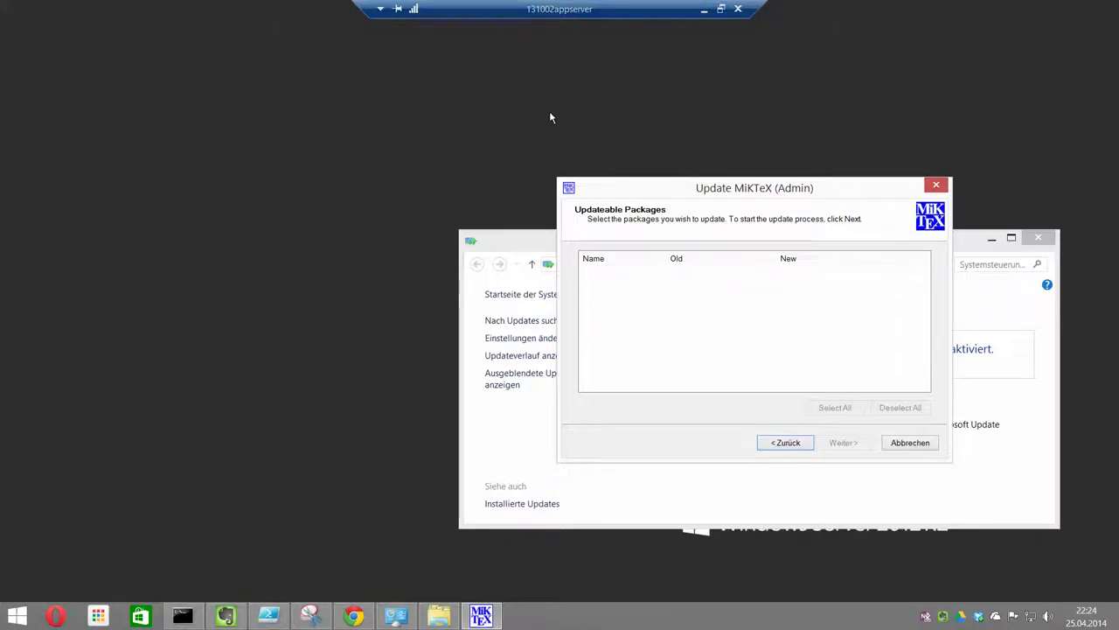
pyautogui.click(29, 612)
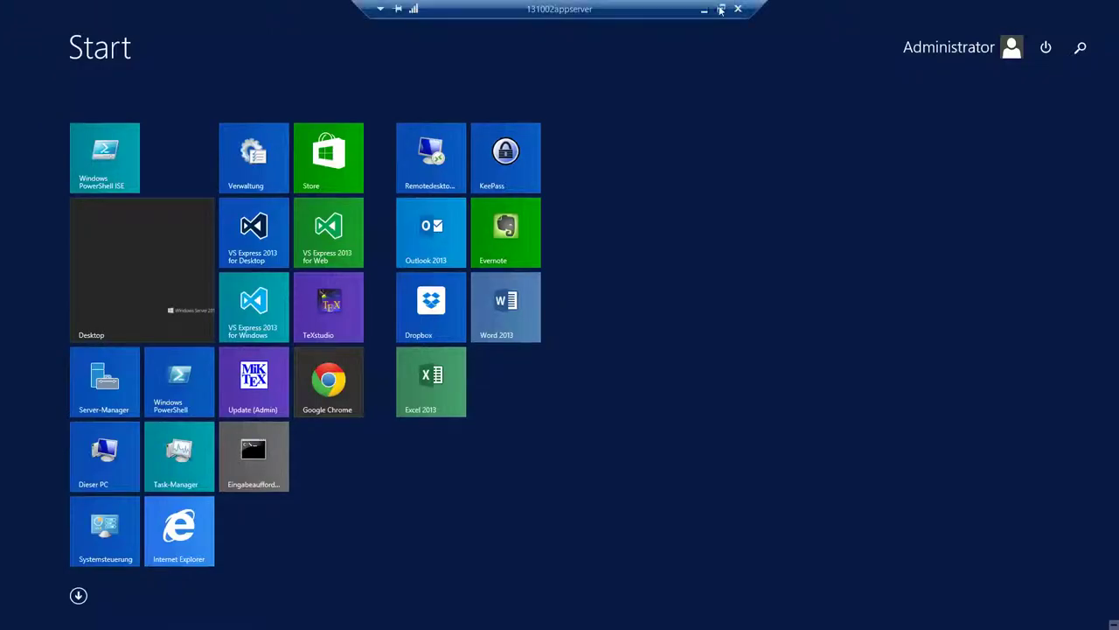
pyautogui.click(705, 9)
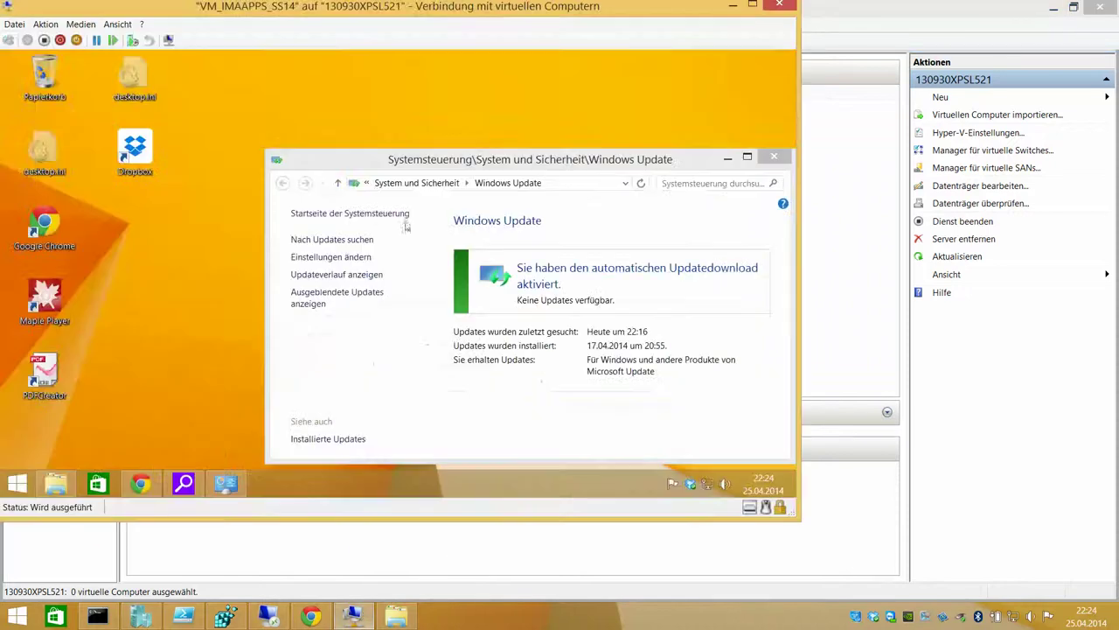
# In the VM_IMAAPPS_SS14 connection, view the Start screen, bring up Google Chrome and open a new browser tab
pyautogui.click(23, 487)
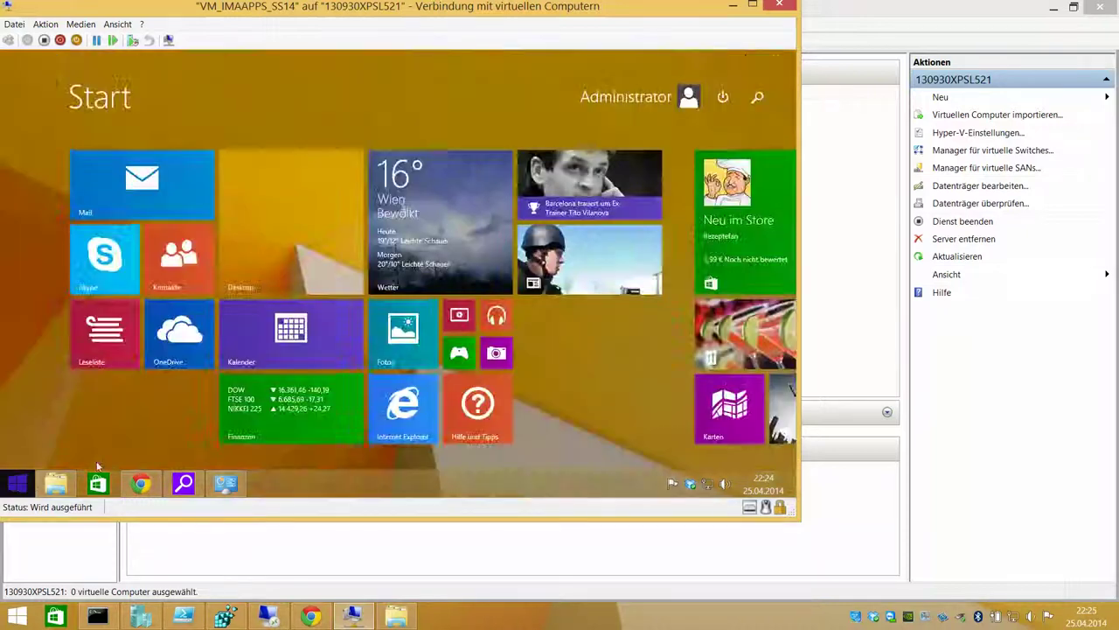
pyautogui.click(140, 484)
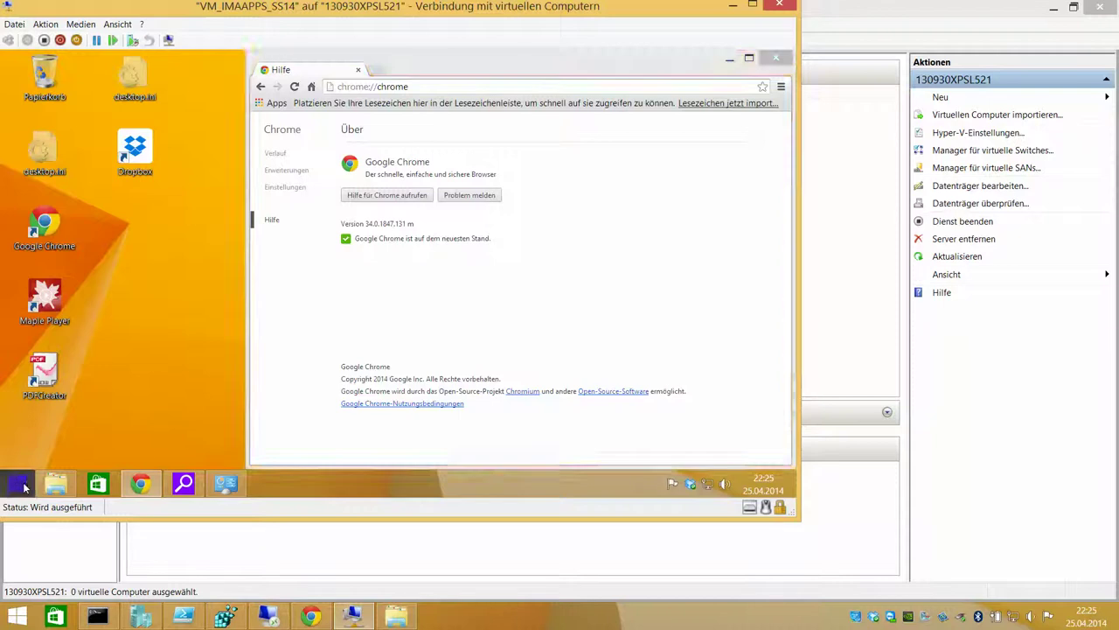
pyautogui.click(22, 477)
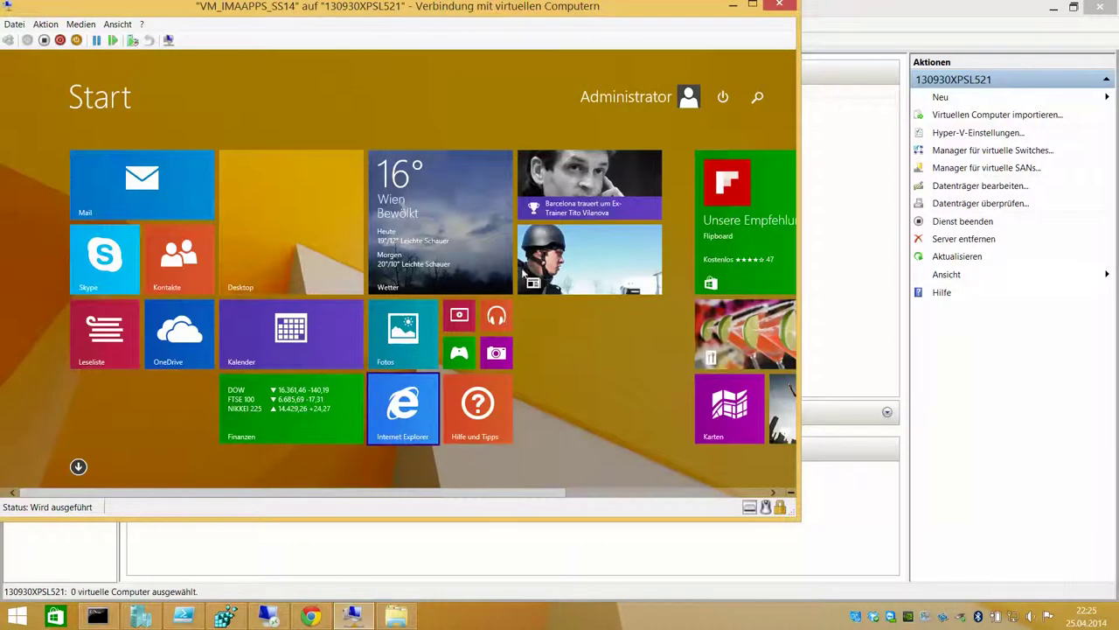
pyautogui.click(282, 200)
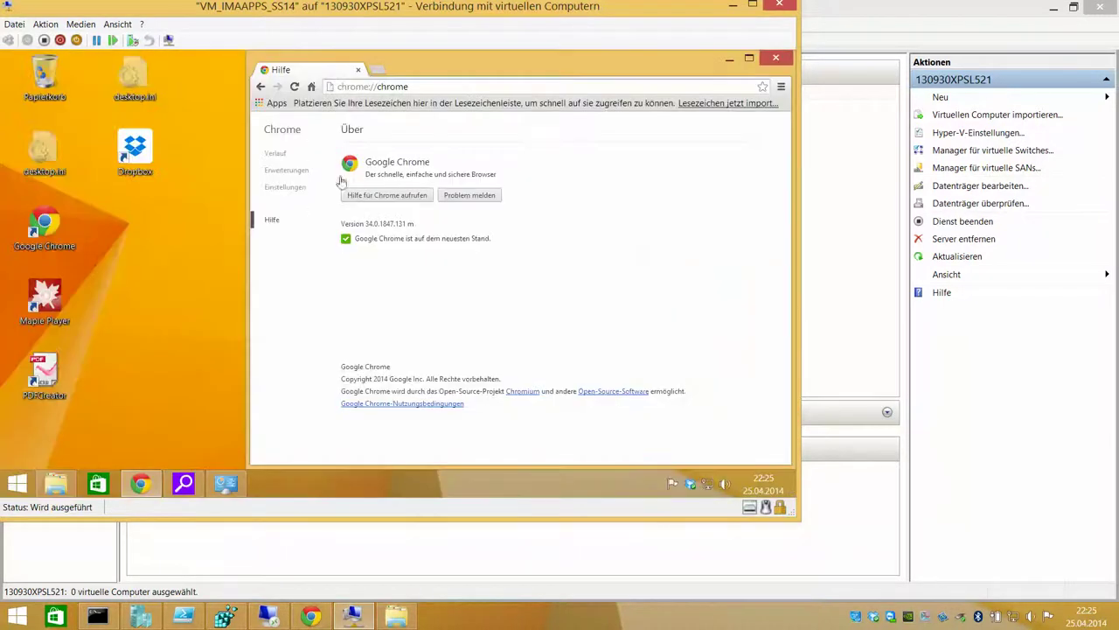
pyautogui.click(382, 72)
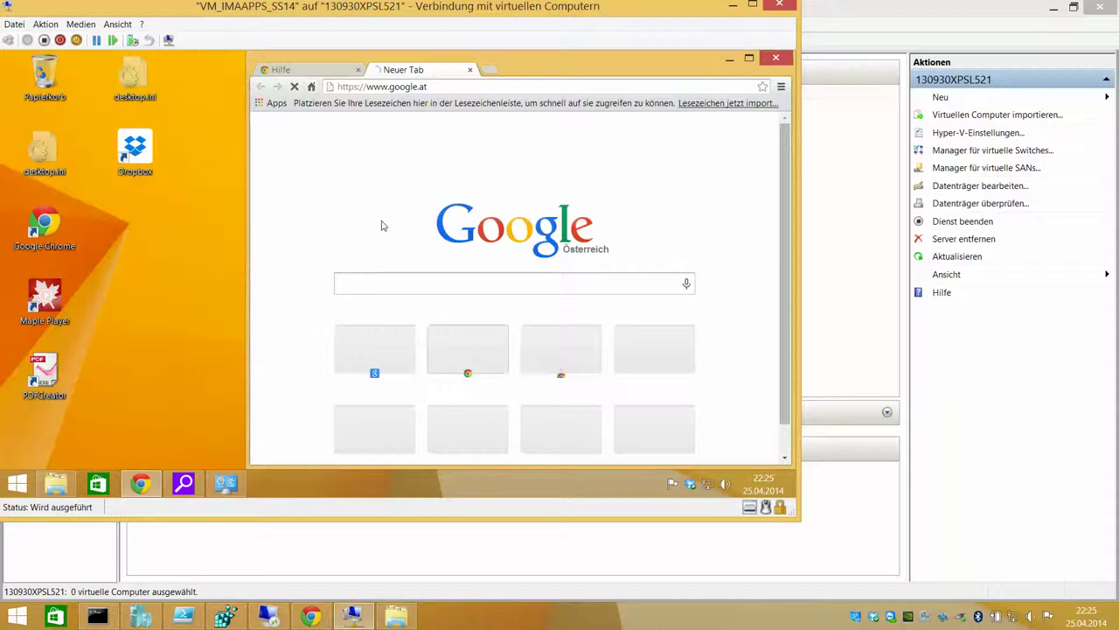
# Start Excel 2013 in the 131002appserver session and minimize both virtual machine windows
pyautogui.click(280, 617)
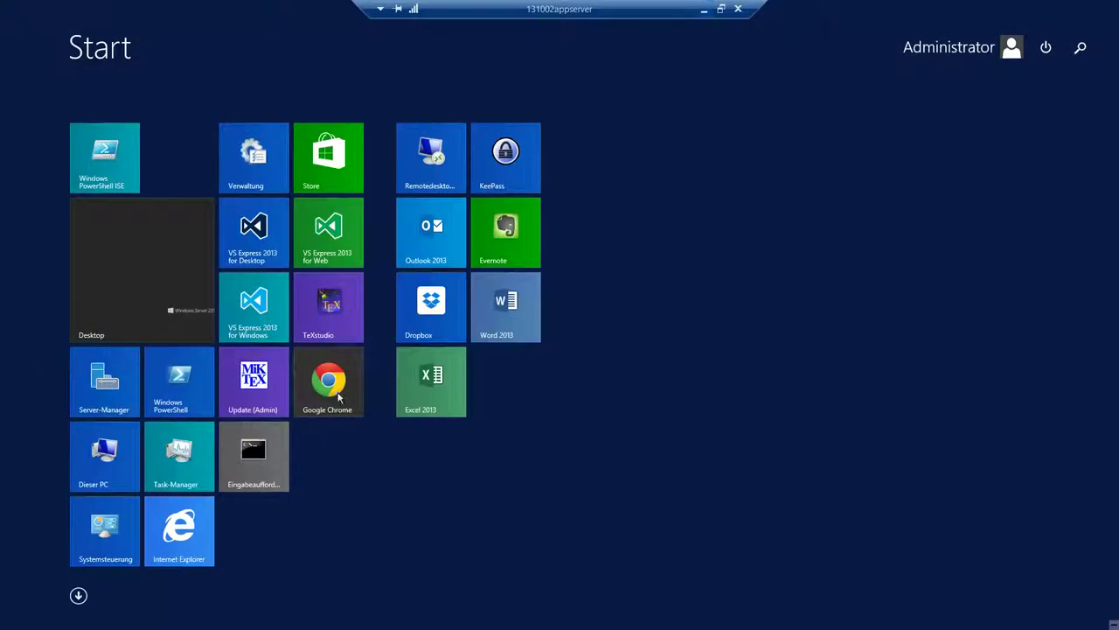
pyautogui.click(450, 374)
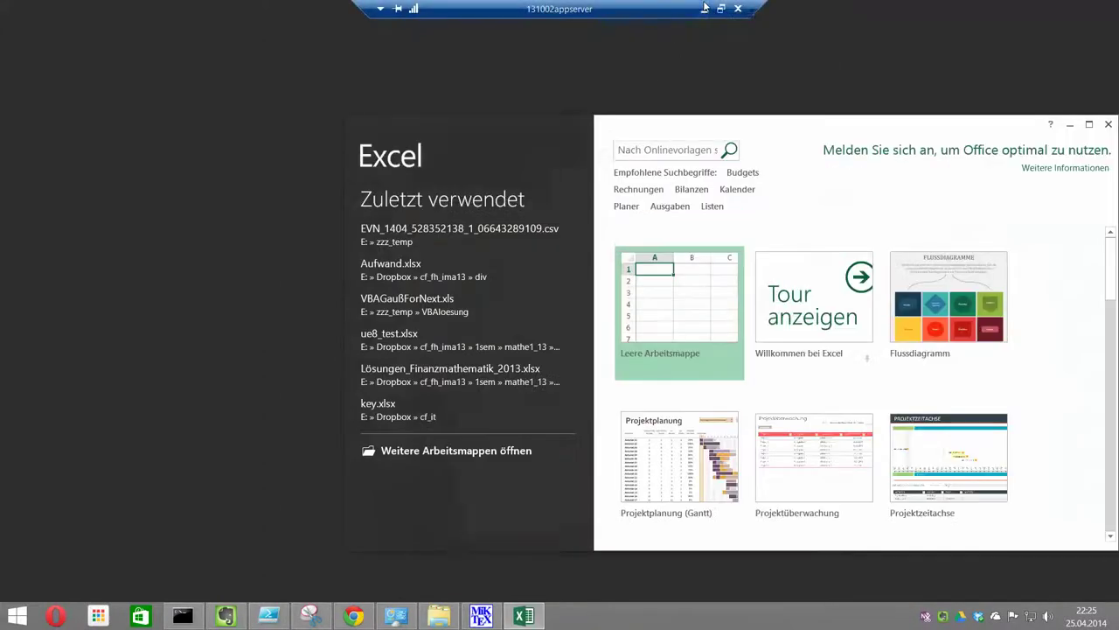
pyautogui.click(704, 7)
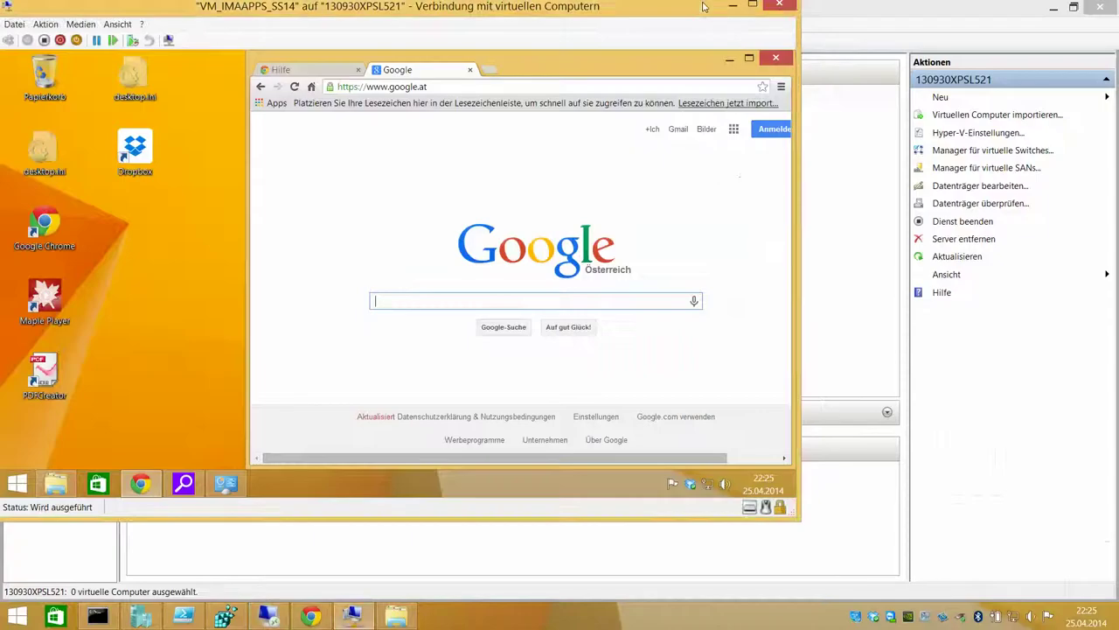
pyautogui.click(732, 7)
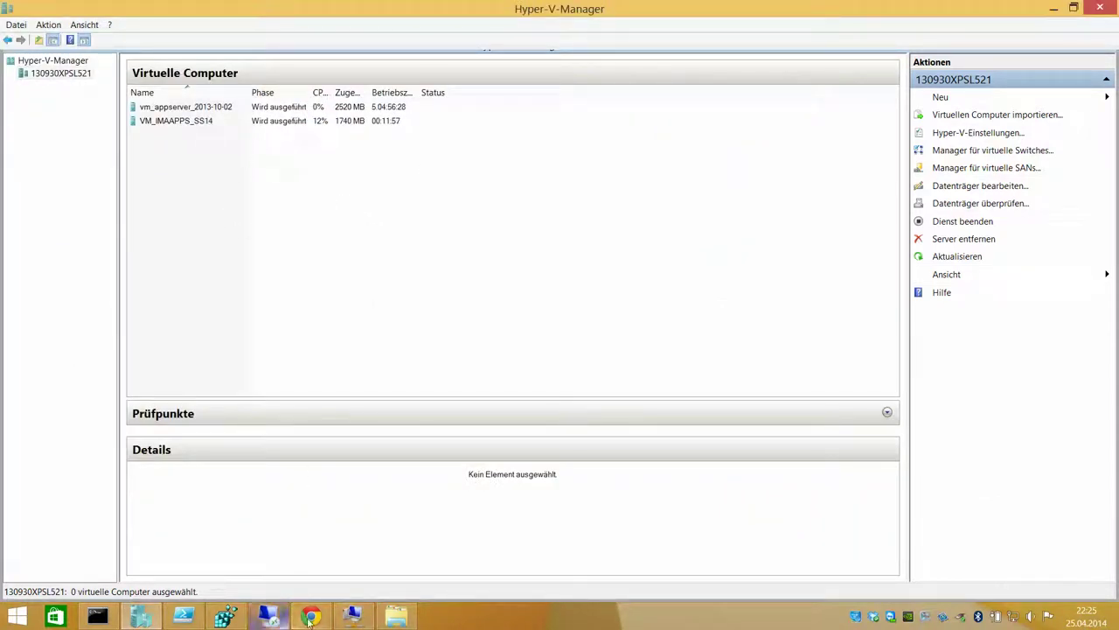
# Begin an export of both virtual machines and browse to D:\zzz_systemabbild for the storage location
pyautogui.moveTo(265, 226); pyautogui.dragTo(184, 109)
pyautogui.rightClick(184, 109)
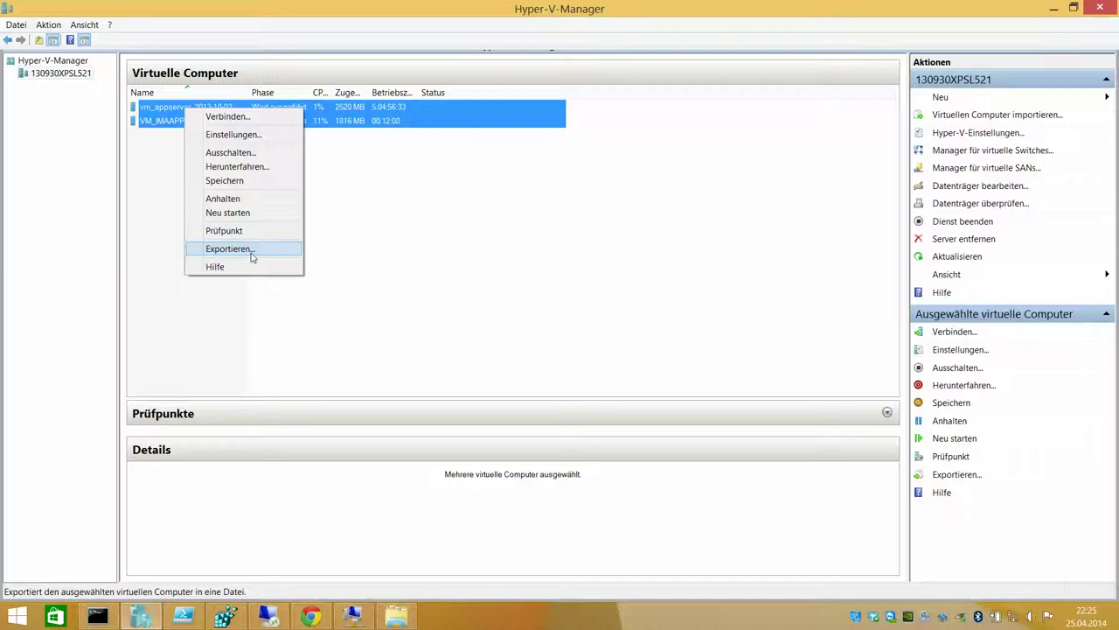
pyautogui.click(229, 248)
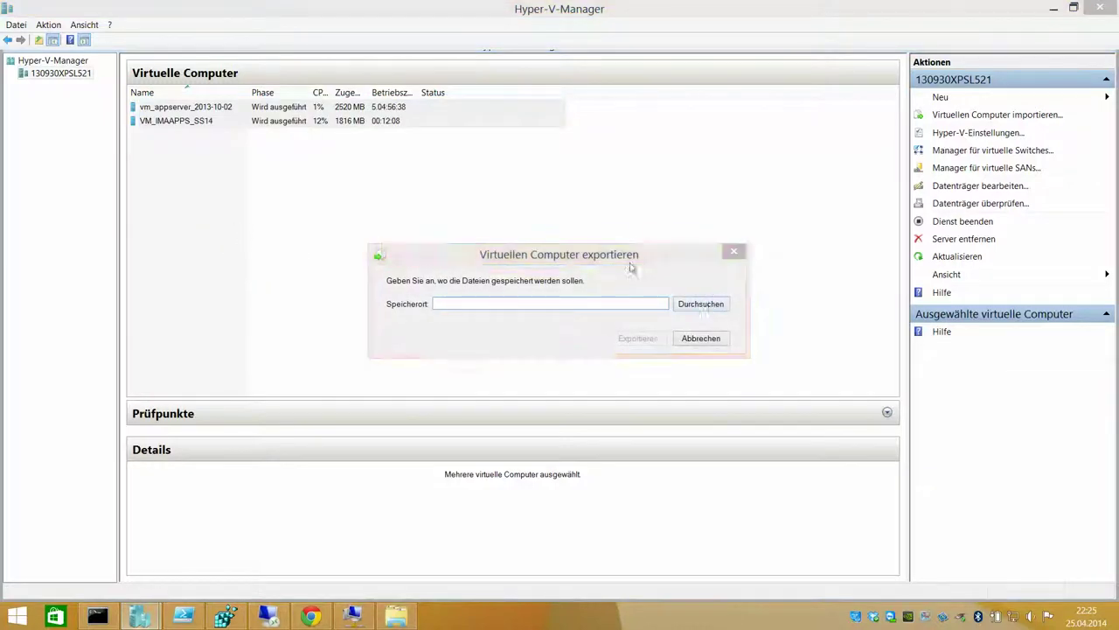
pyautogui.click(512, 247)
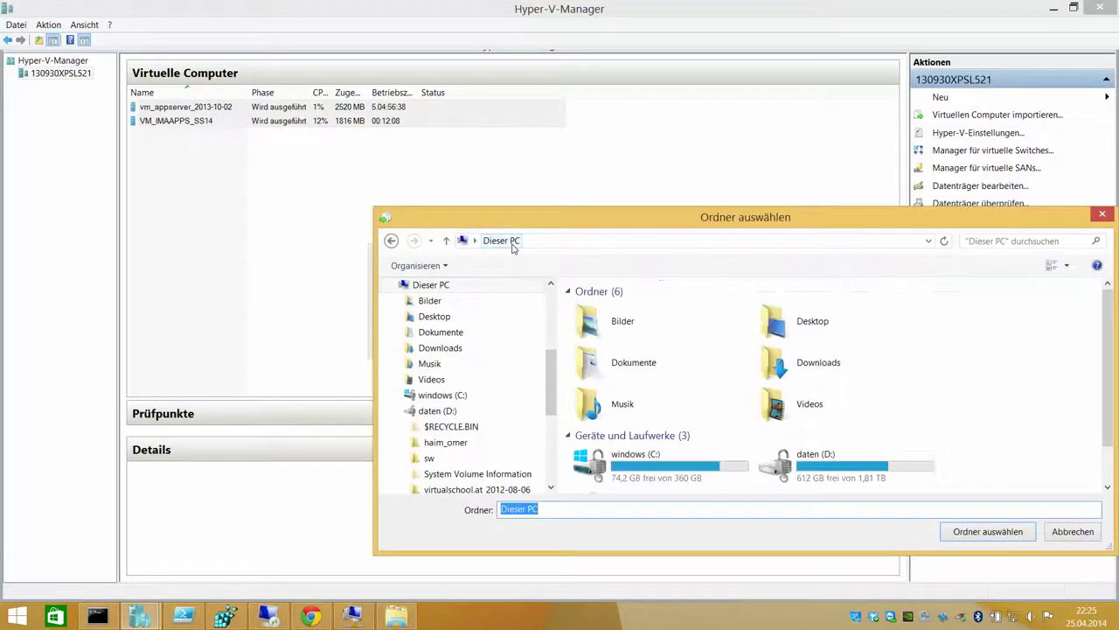
pyautogui.click(989, 407)
pyautogui.scroll(-1, 962, 407)
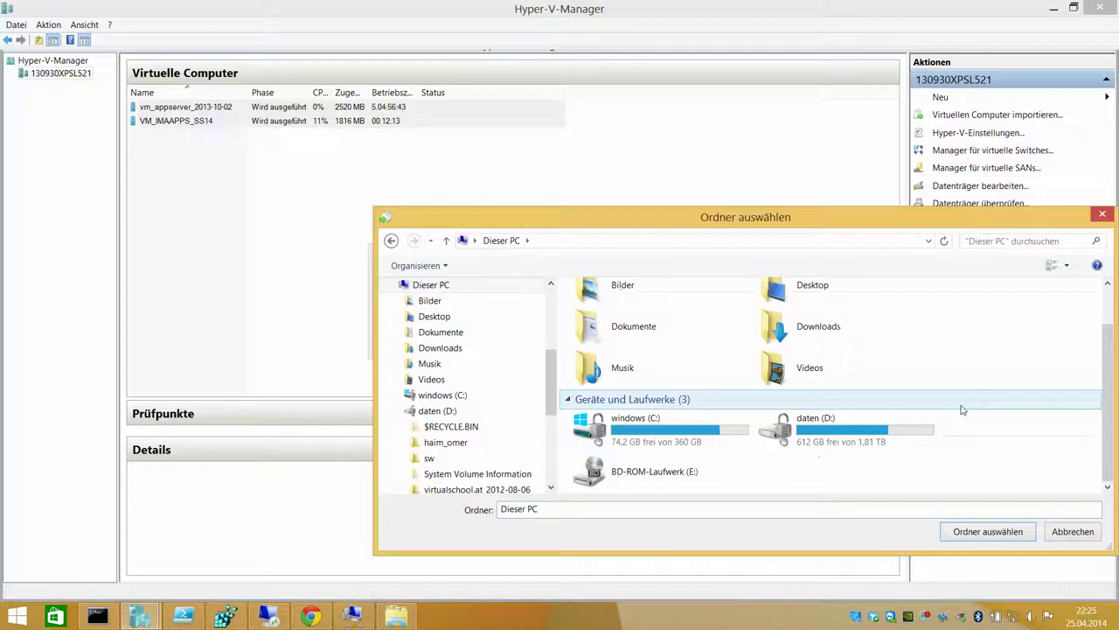
pyautogui.doubleClick(809, 431)
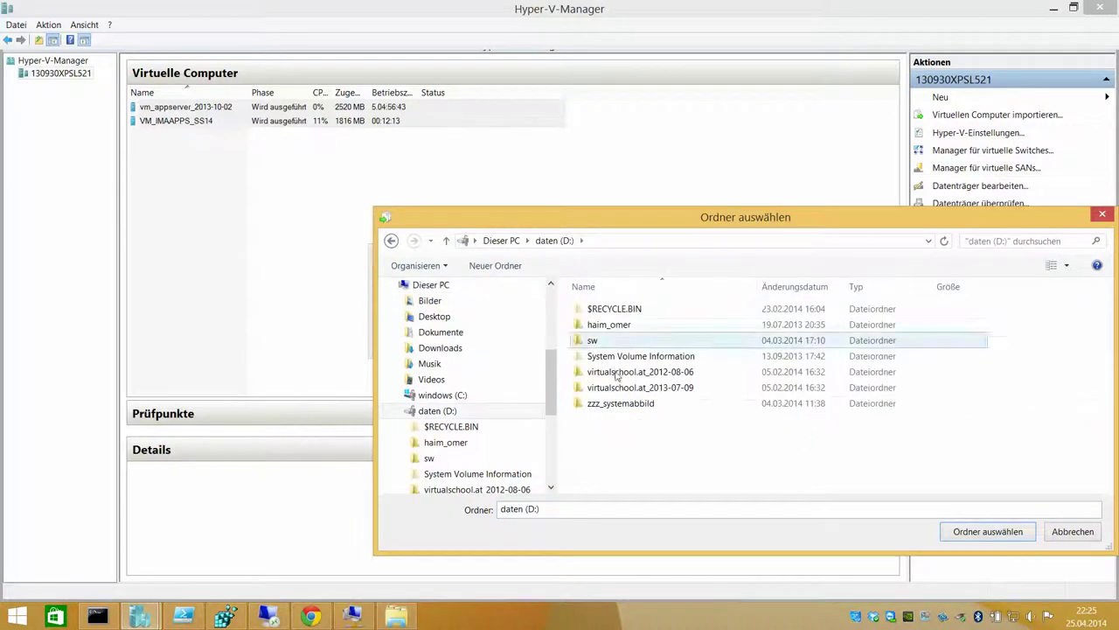
pyautogui.doubleClick(617, 404)
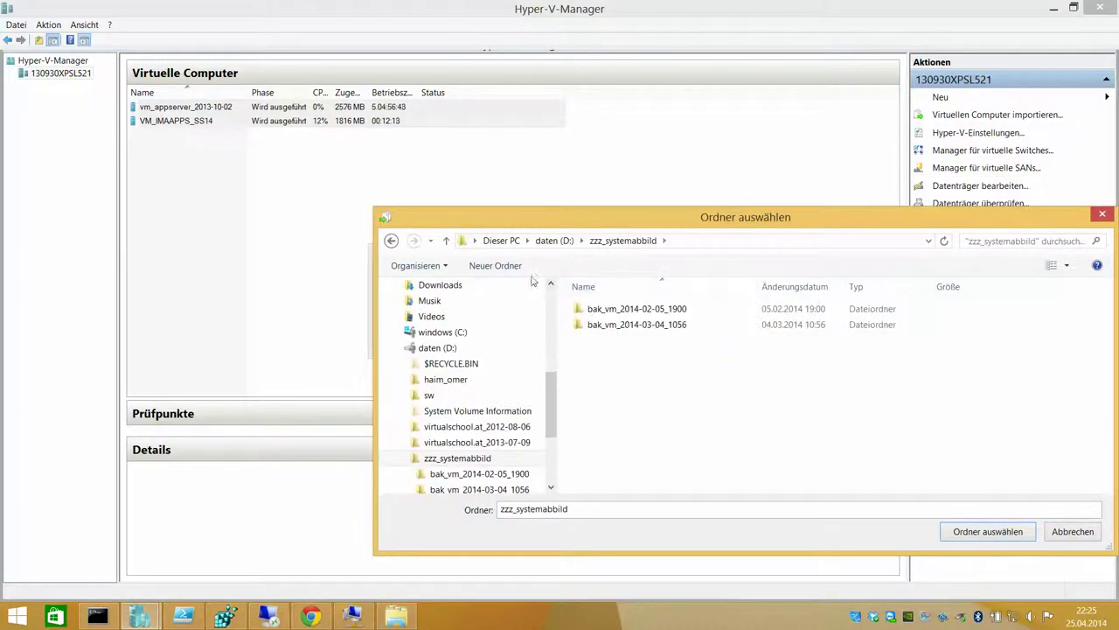
# Create a folder named bak_vm_2014-04-25_2225 inside zzz_systemabbild
pyautogui.click(495, 265)
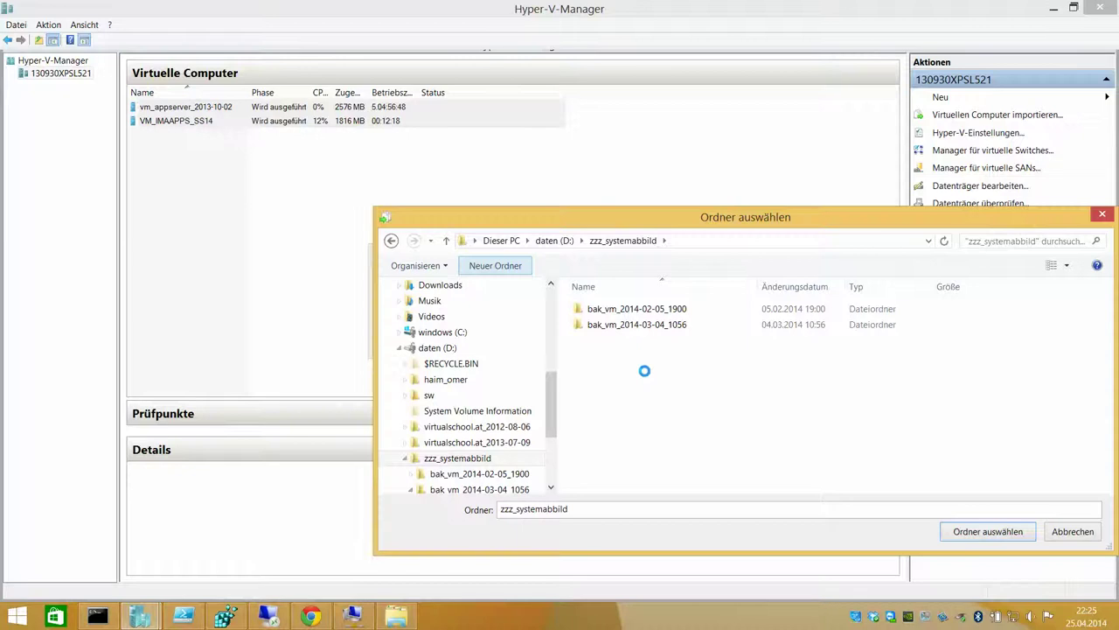
pyautogui.write('bak_')
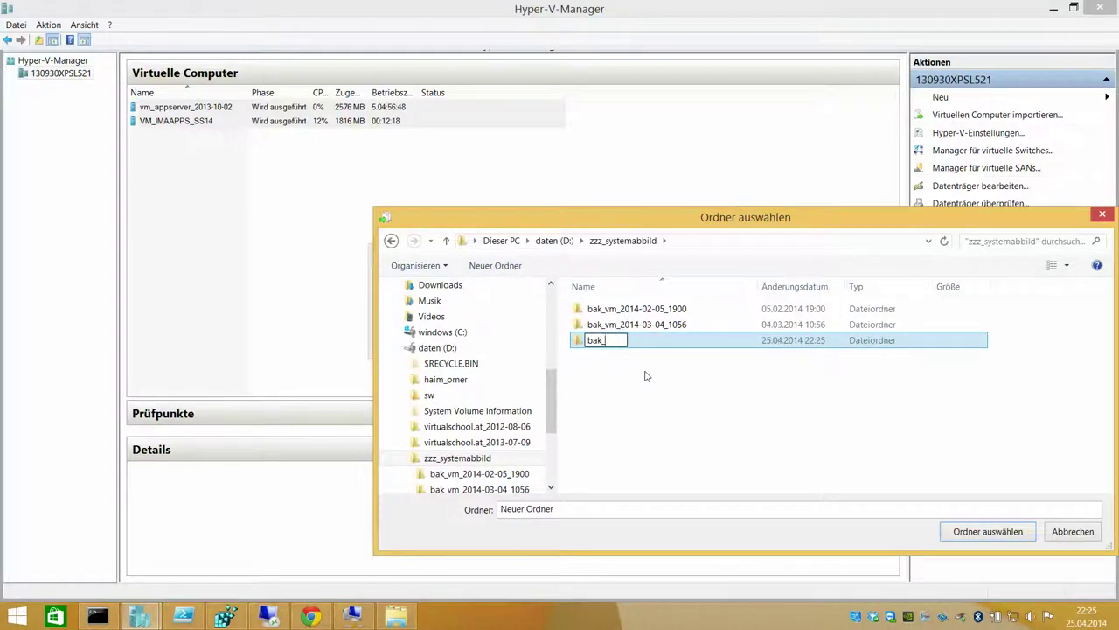
pyautogui.write('vm_2014-04-25')
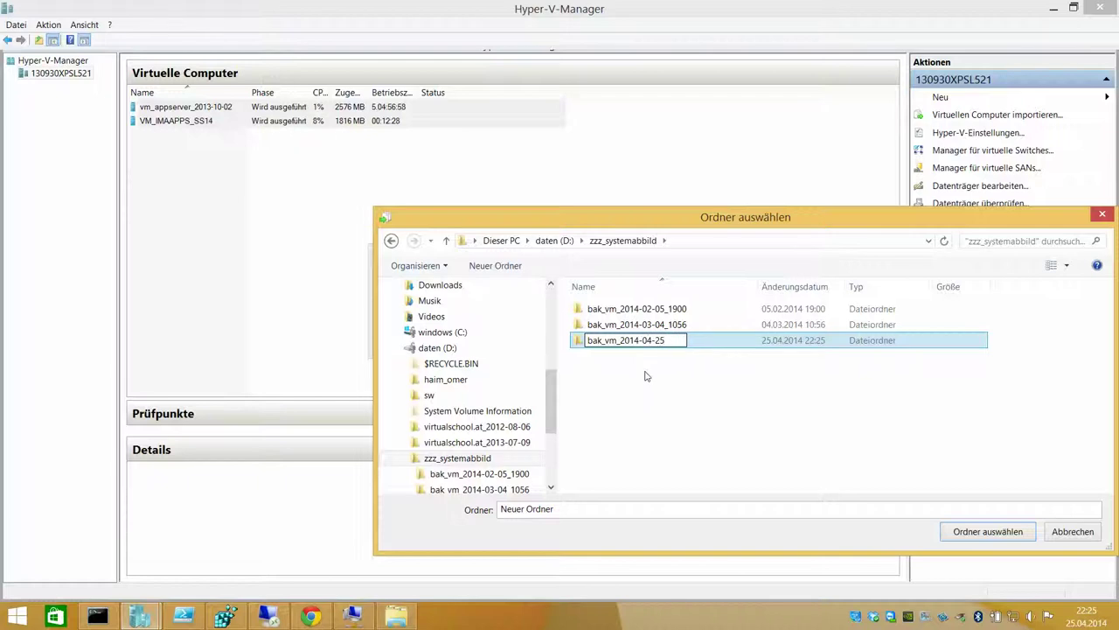
pyautogui.write('_2225')
pyautogui.press('Return')
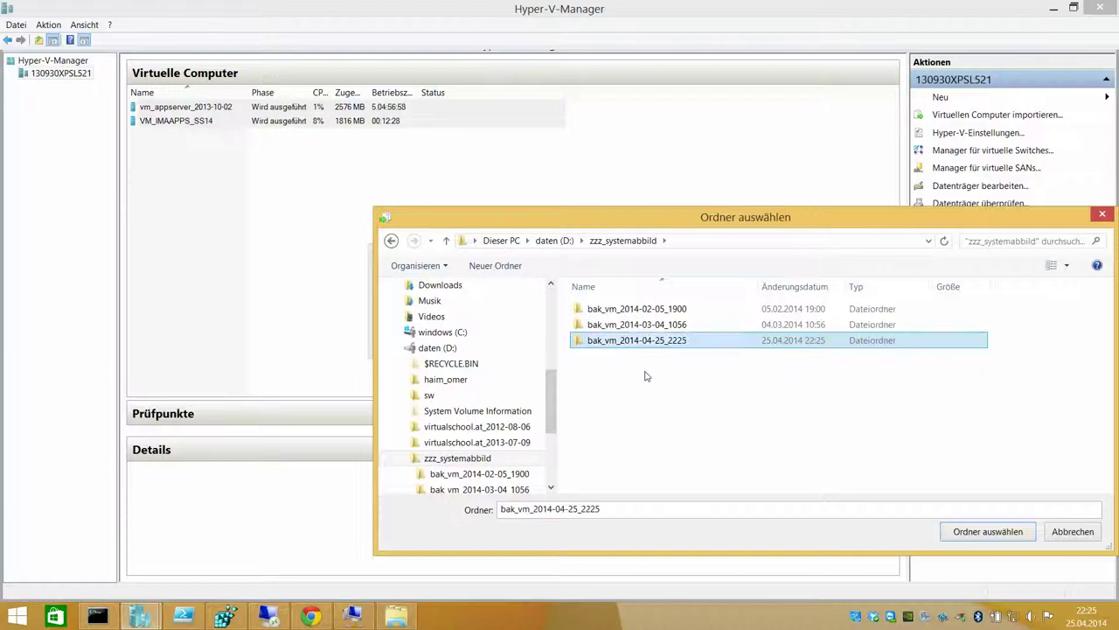
# Choose bak_vm_2014-04-25_2225 as the storage location and start exporting both running virtual machines
pyautogui.press('Return')
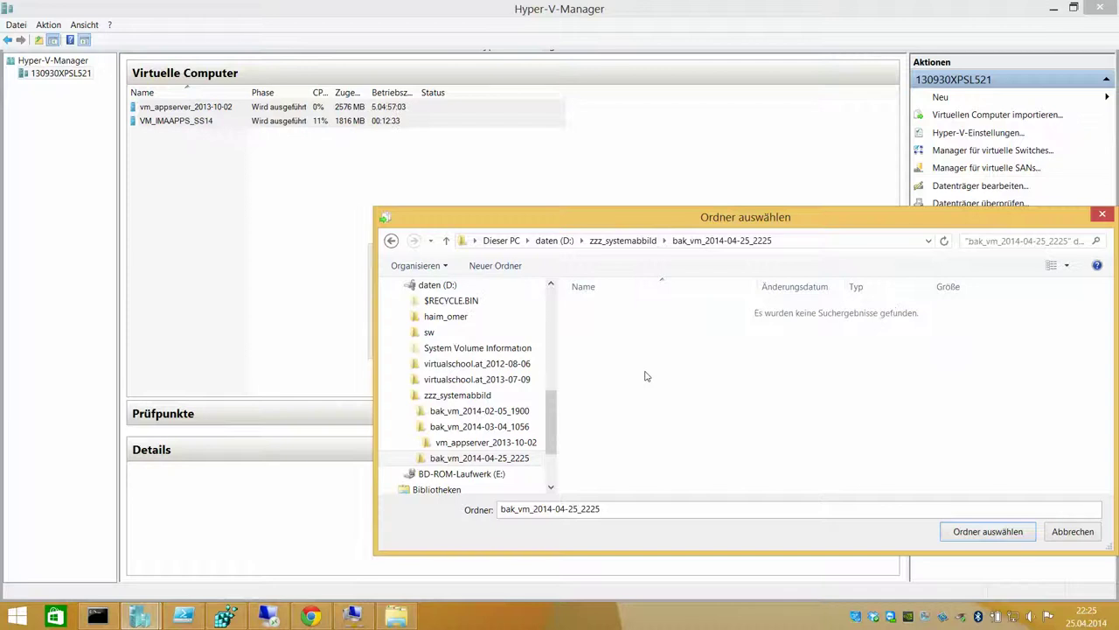
pyautogui.click(971, 530)
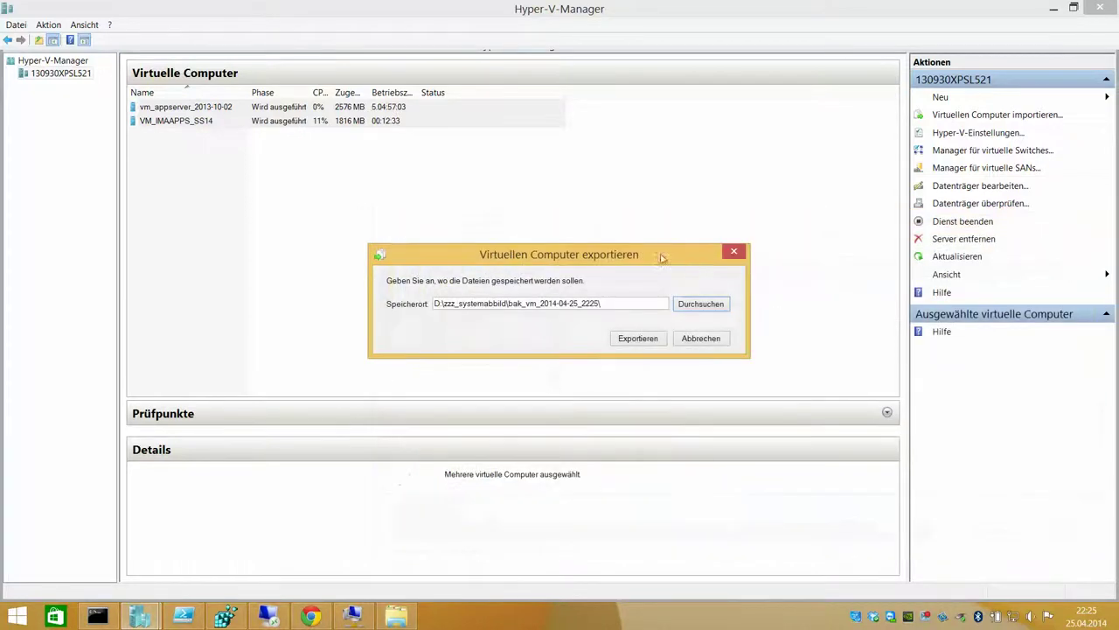
pyautogui.click(626, 340)
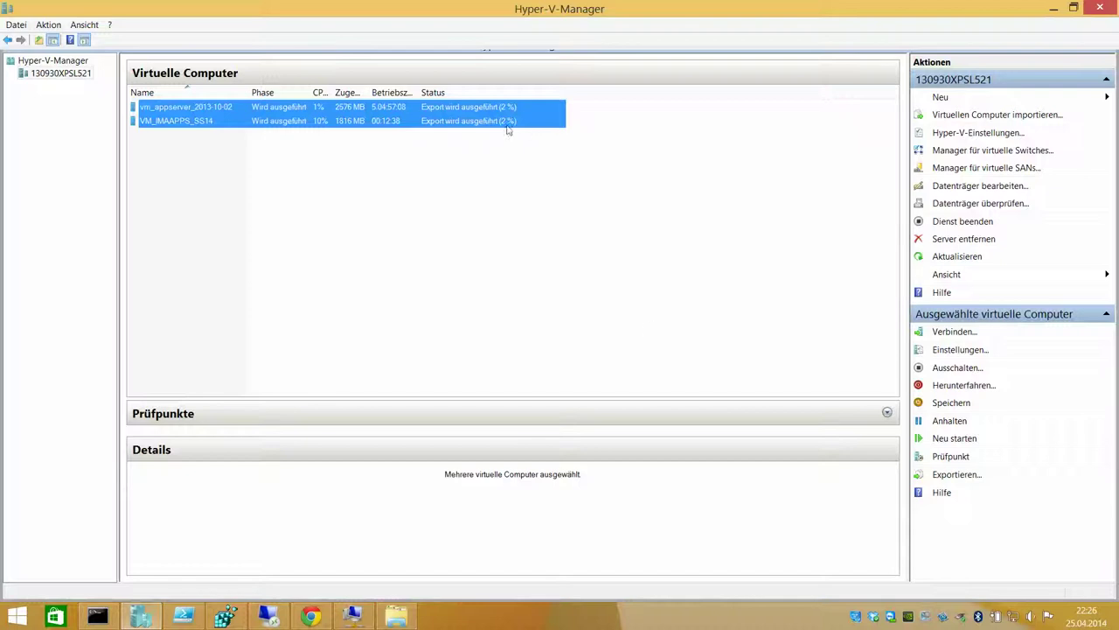
pyautogui.click(598, 120)
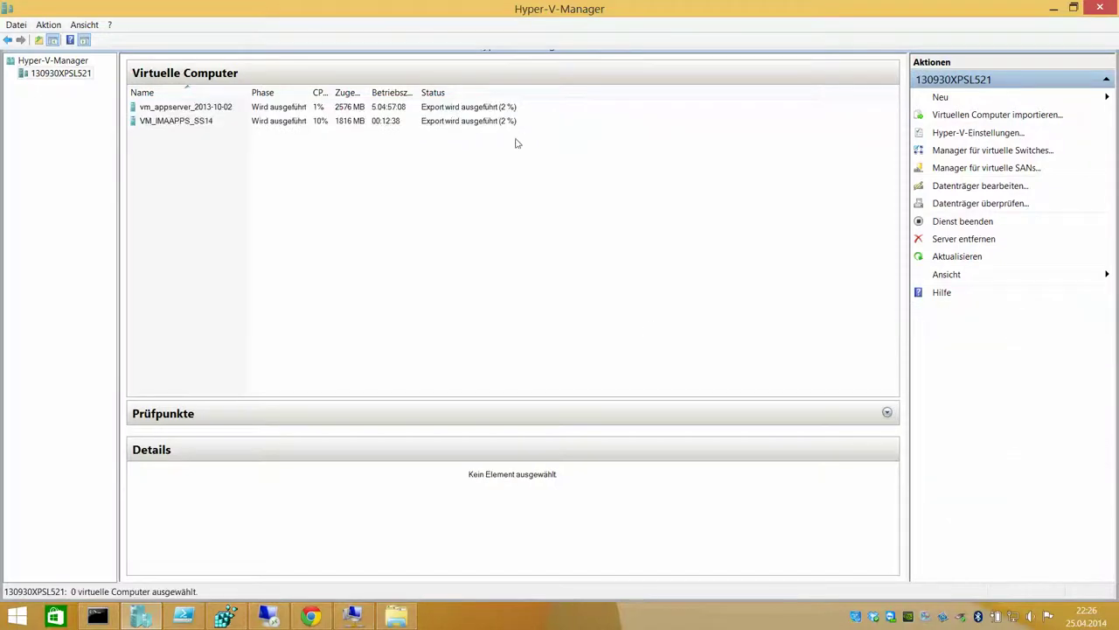
# Open the bak_vm_2014-04-25_2225 folder in File Explorer and place its window beside the export status of the virtual machines
pyautogui.click(396, 616)
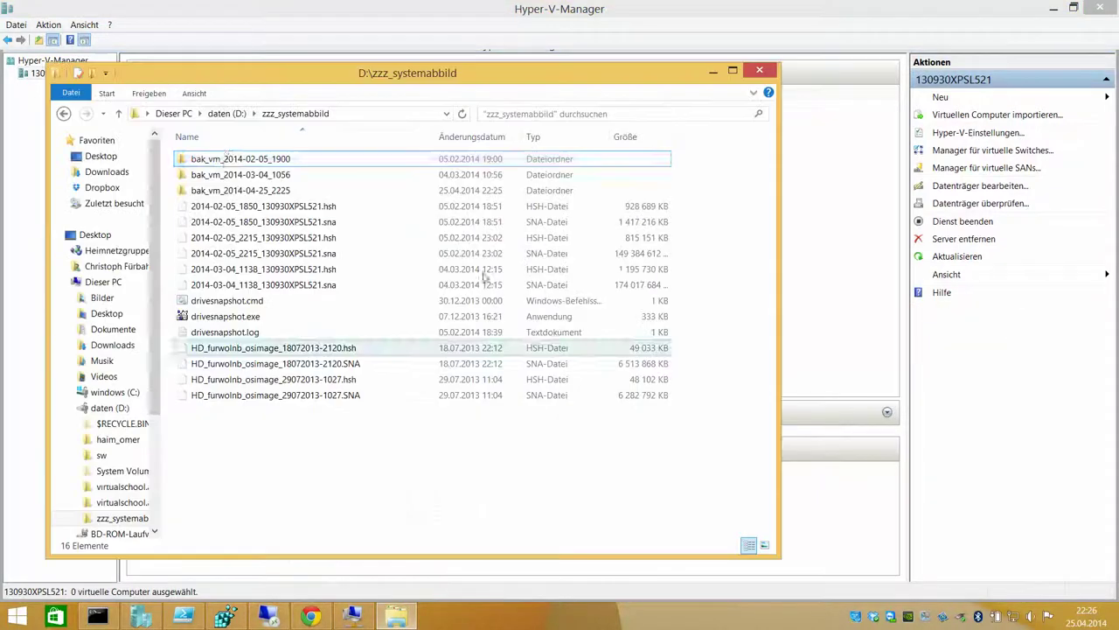
pyautogui.doubleClick(280, 191)
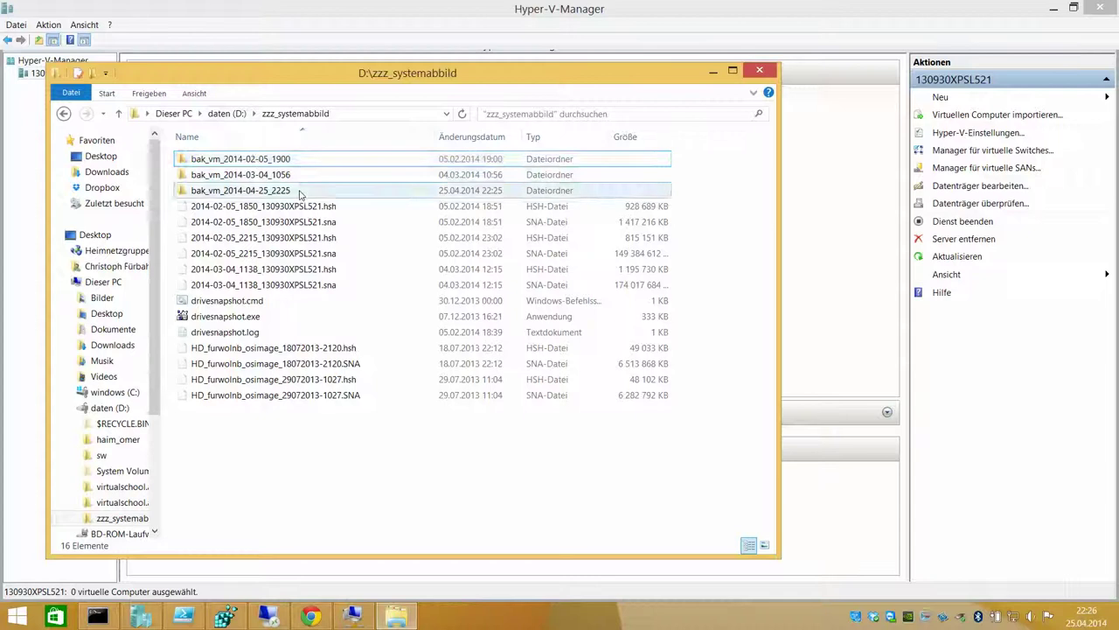
pyautogui.moveTo(238, 82); pyautogui.dragTo(460, 94)
pyautogui.moveTo(273, 84); pyautogui.dragTo(641, 84)
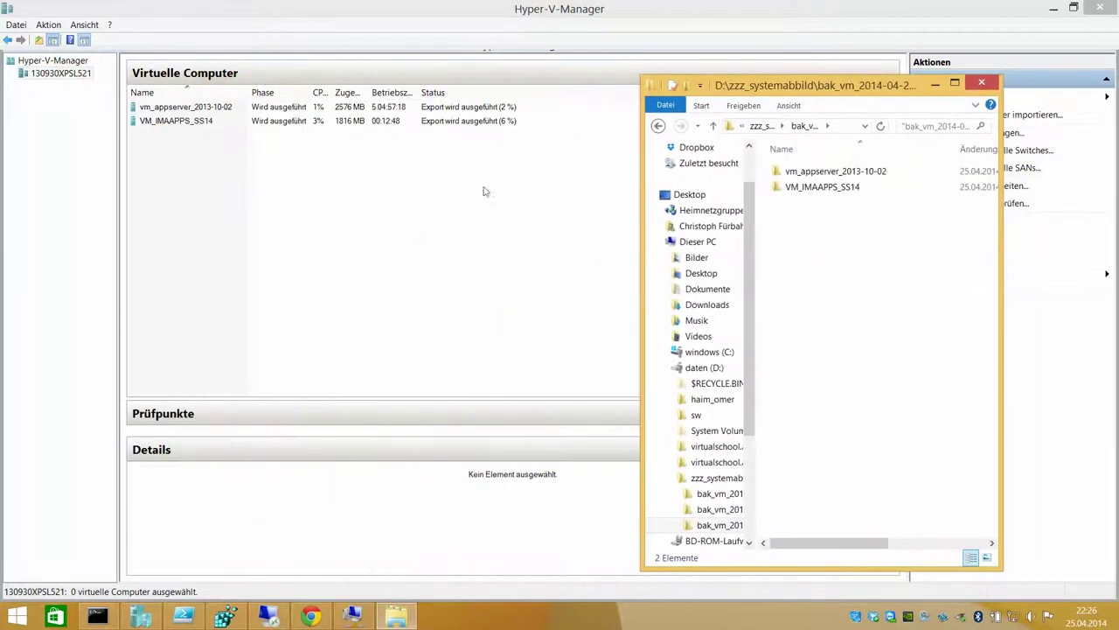
pyautogui.click(358, 178)
# Reduce the 131002appserver session to a window and load orf.at in Chrome on VM_IMAAPPS_SS14
pyautogui.click(268, 616)
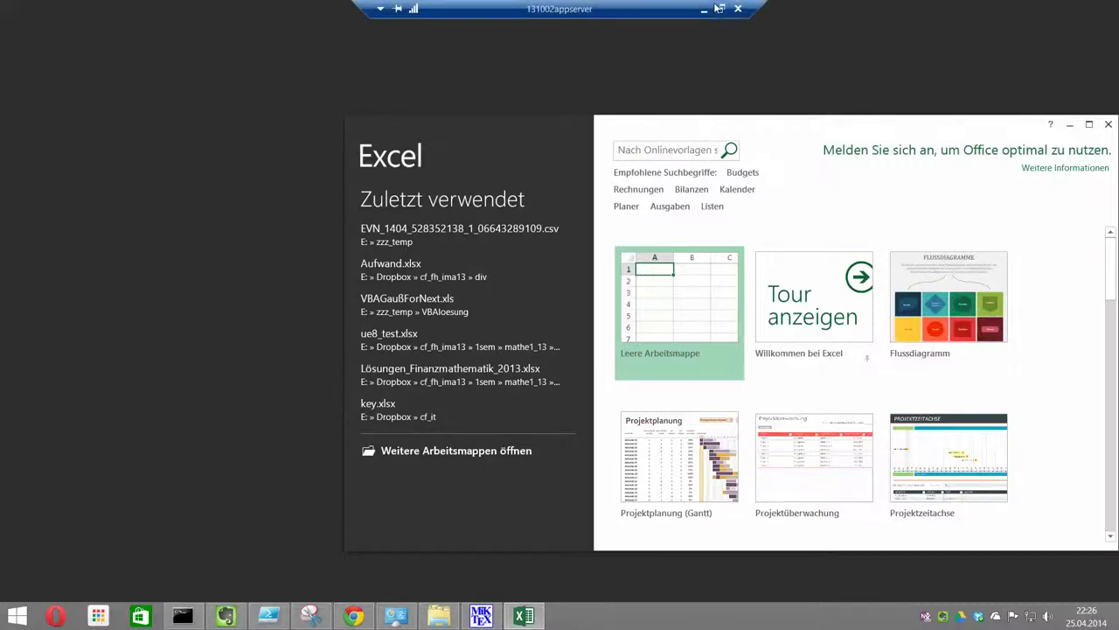
pyautogui.click(719, 9)
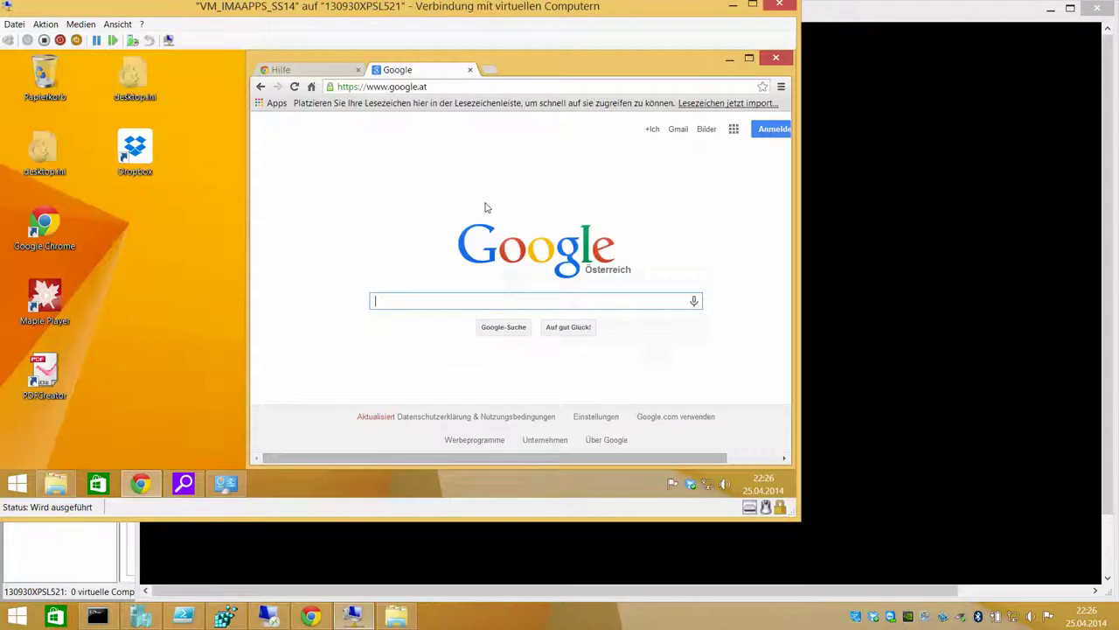
pyautogui.click(481, 87)
pyautogui.write('orf.at')
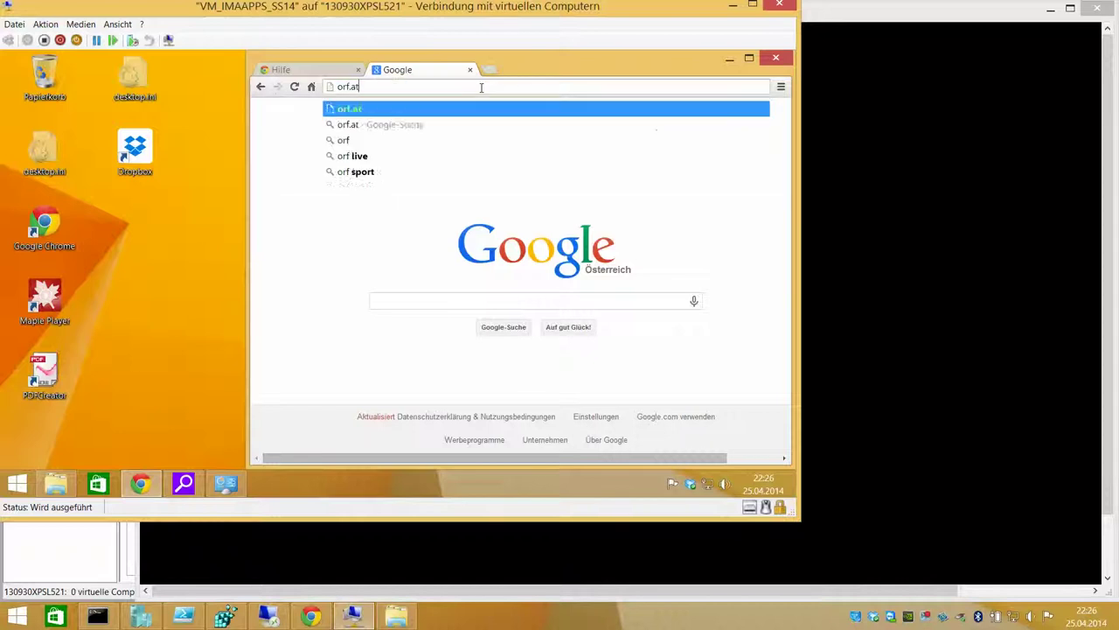
pyautogui.press('Return')
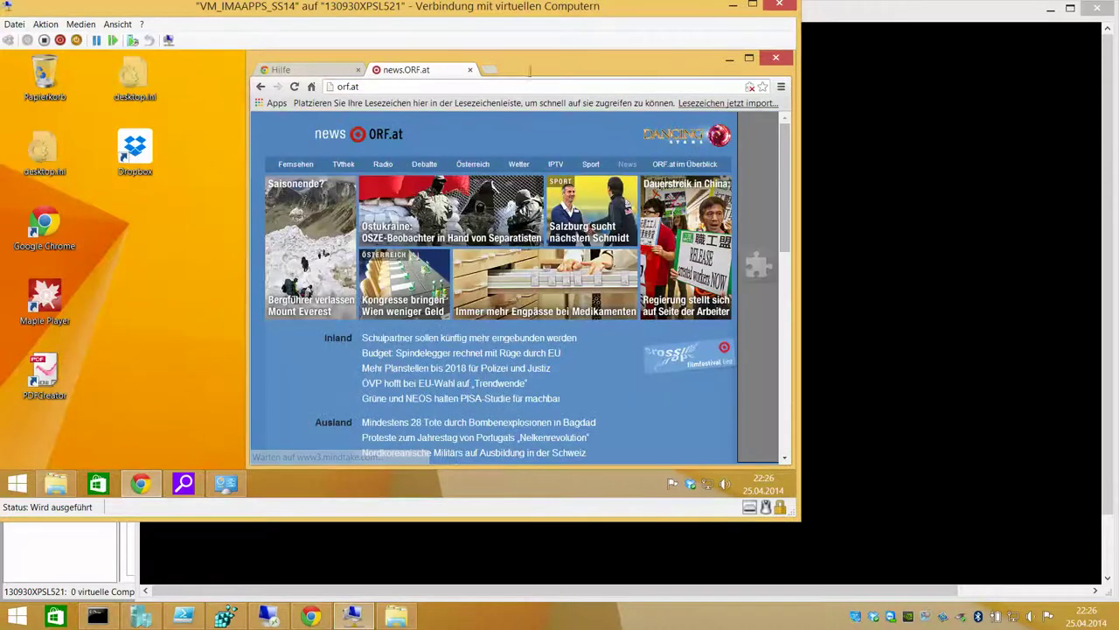
# Switch back to the 131002appserver remote session and return it to full screen
pyautogui.doubleClick(560, 67)
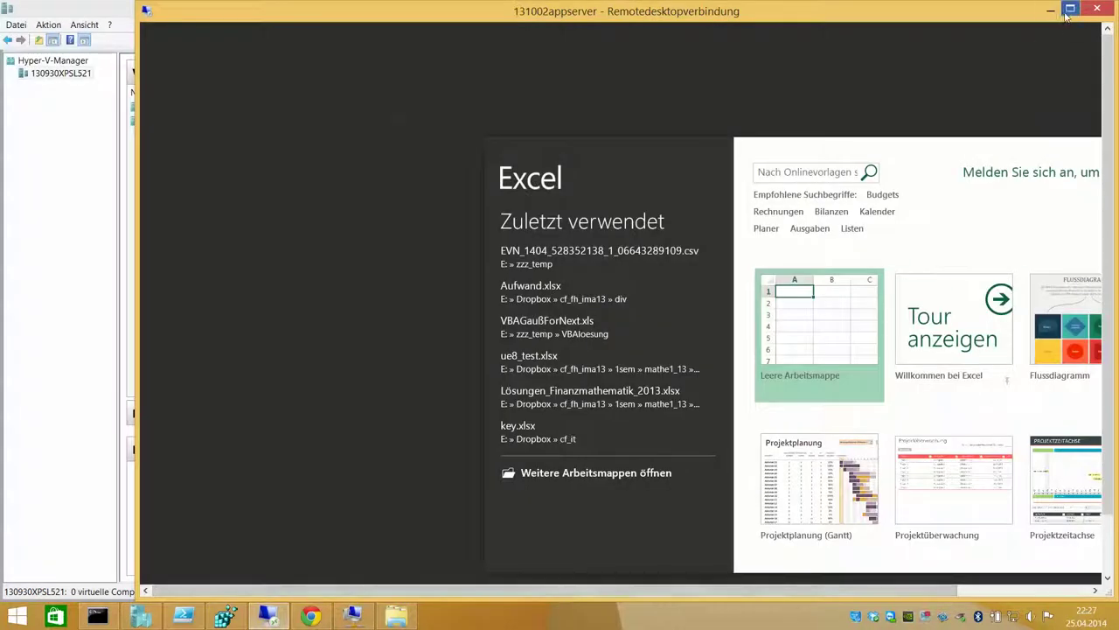
pyautogui.click(1071, 9)
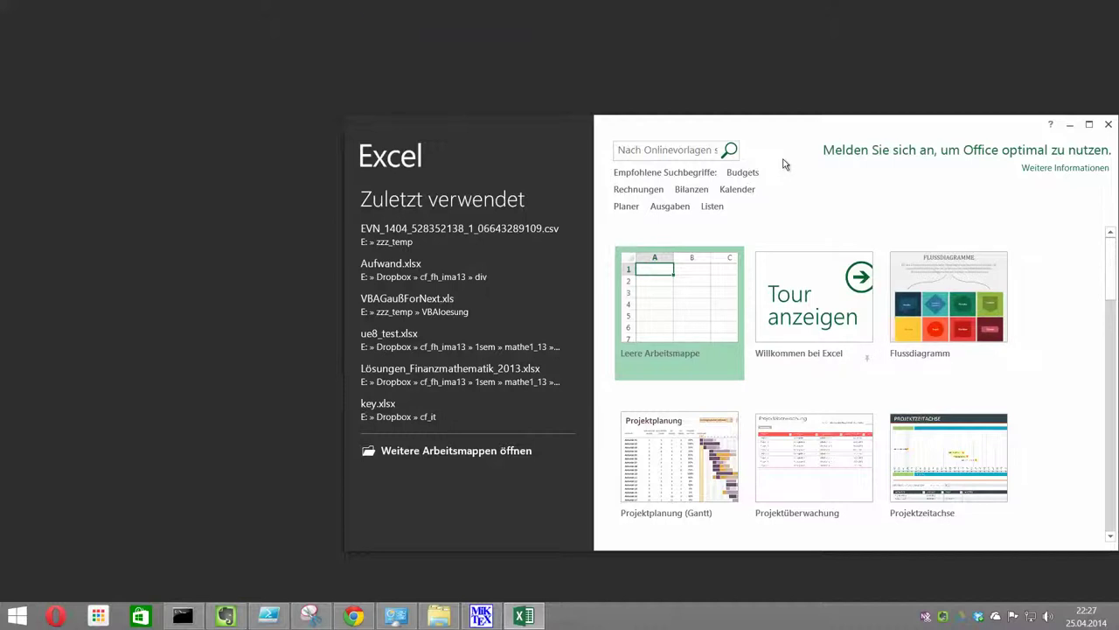
# Open the Excel welcome tour workbook maximized on the 131002appserver session, and move the session window aside to reveal Hyper-V Manager
pyautogui.click(803, 281)
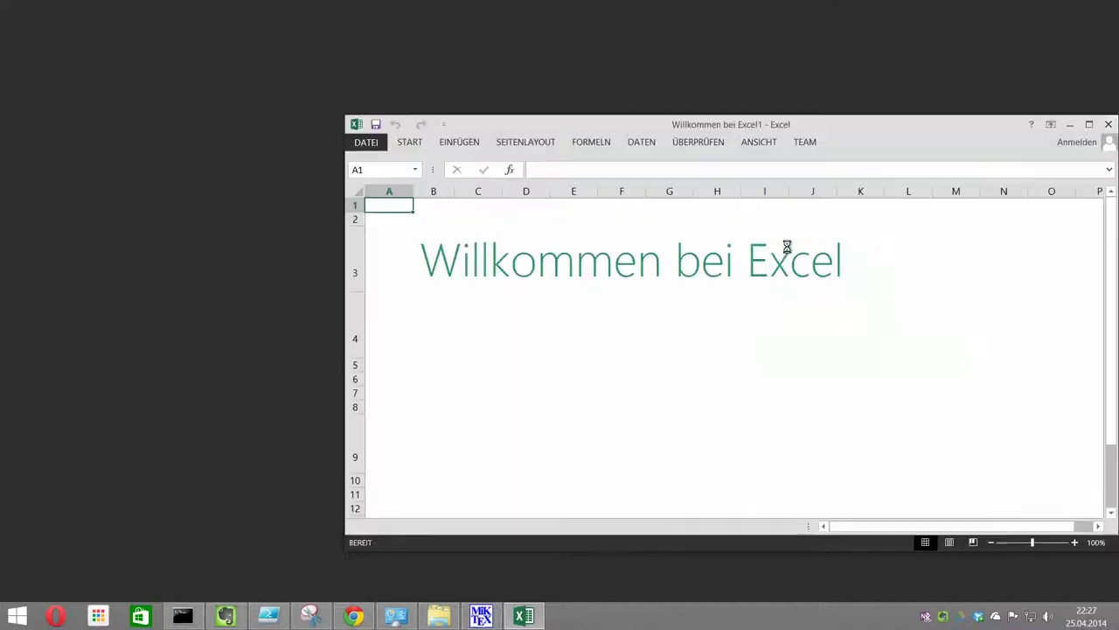
pyautogui.click(1089, 124)
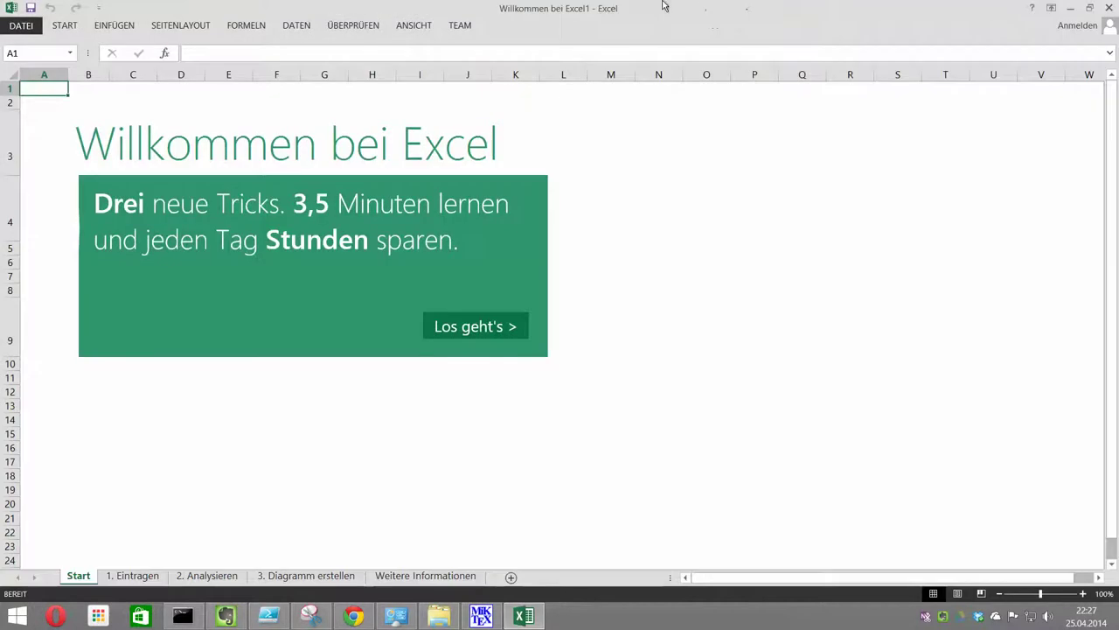
pyautogui.click(721, 9)
pyautogui.moveTo(388, 15); pyautogui.dragTo(888, 44)
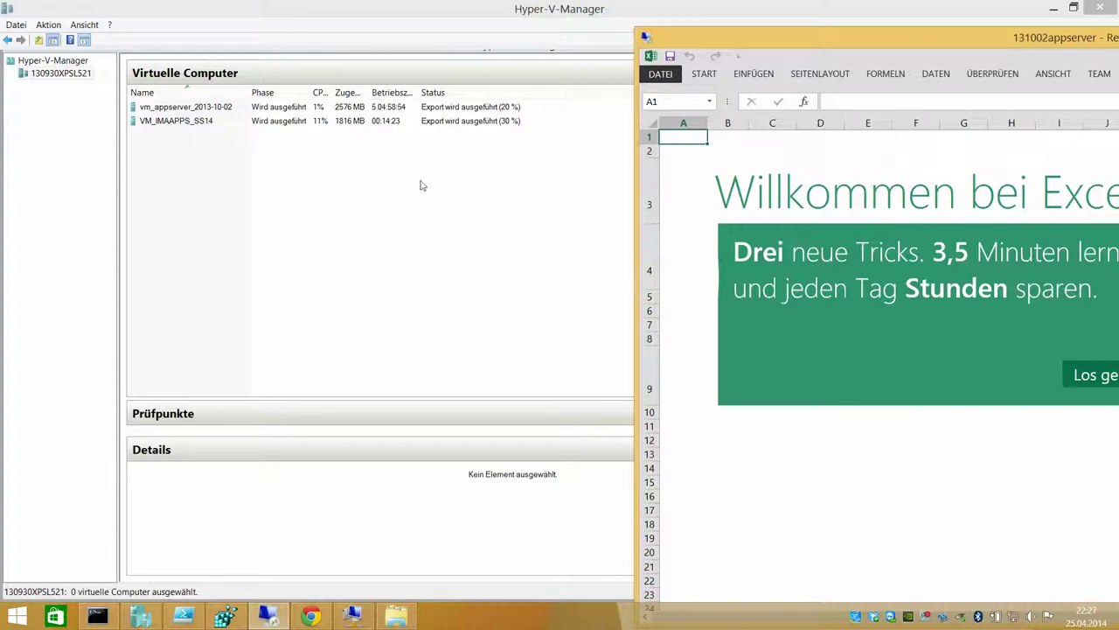
# Clear the PowerShell ISE console and run Get-VM to list the status of the virtual machines
pyautogui.click(186, 614)
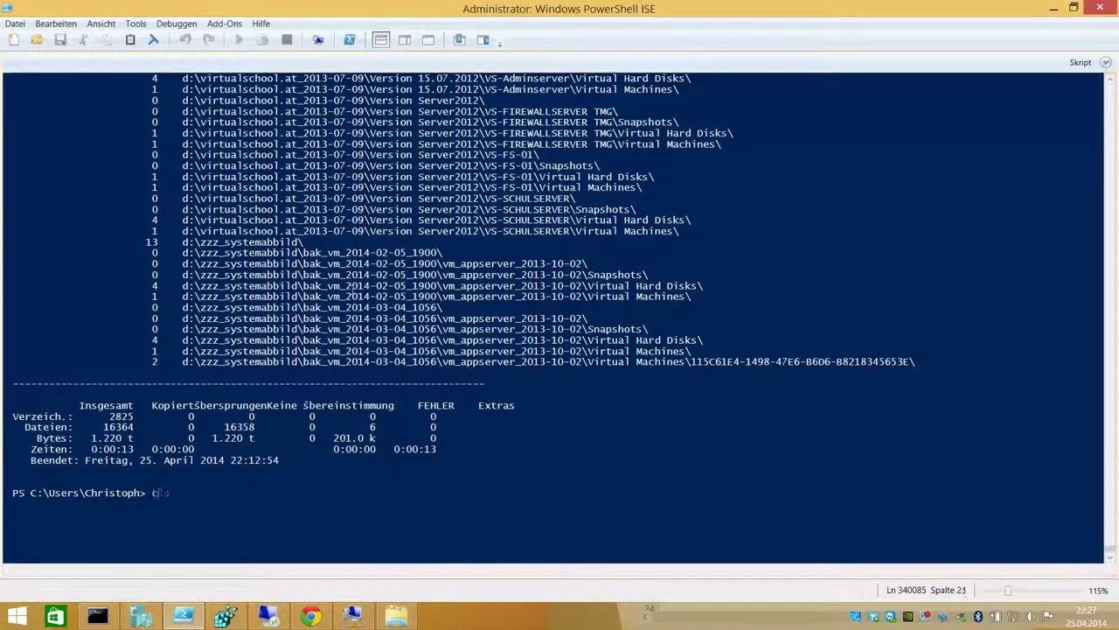
pyautogui.write('cls')
pyautogui.press('Return')
pyautogui.write('get-')
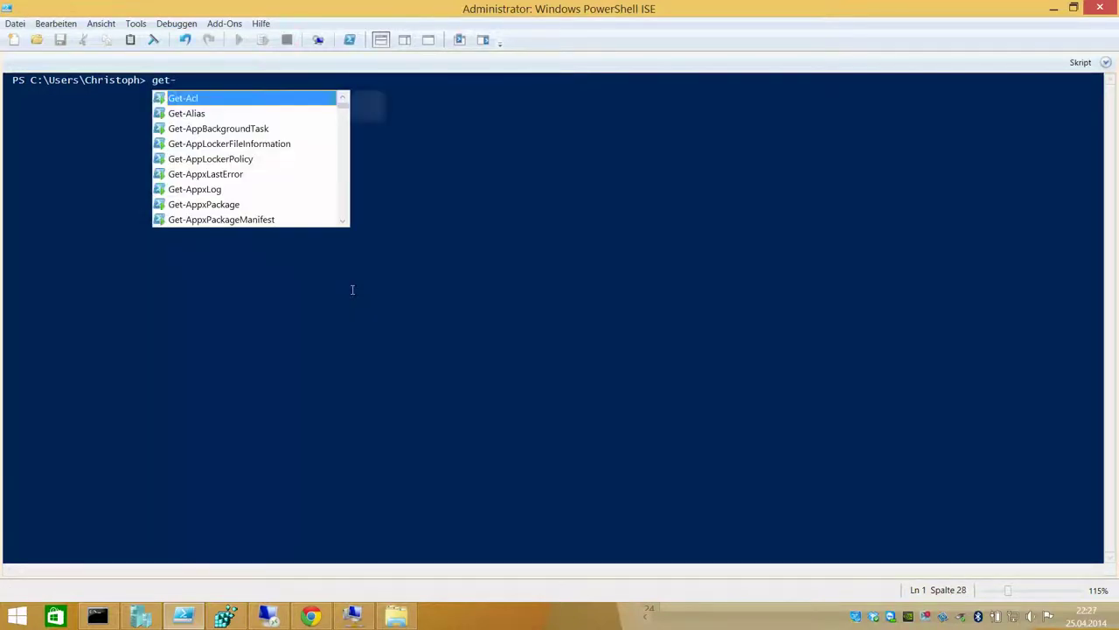
pyautogui.write('vm')
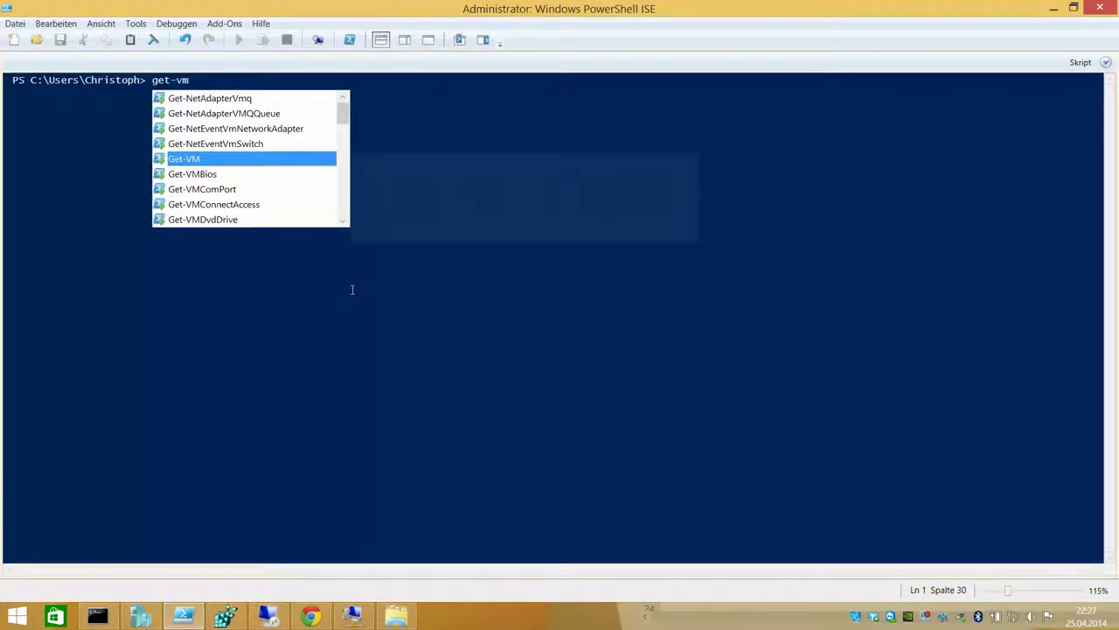
pyautogui.press('Return')
pyautogui.press('Return')
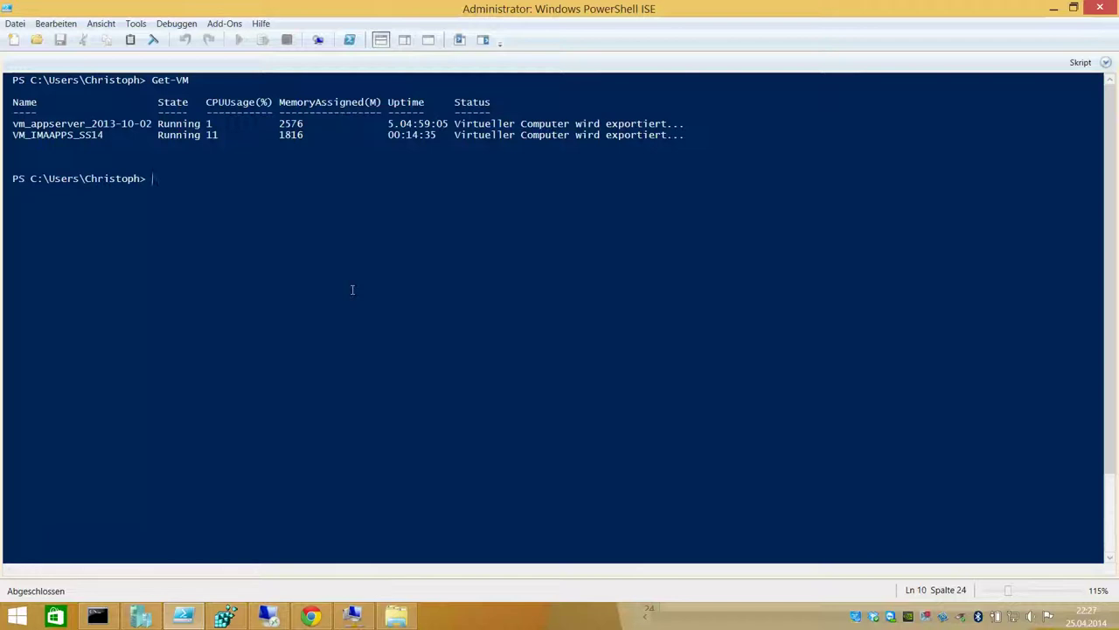
# Reduce PowerShell ISE to a window, try the export-vm command, and return to Hyper-V Manager
pyautogui.moveTo(389, 7); pyautogui.dragTo(417, 104)
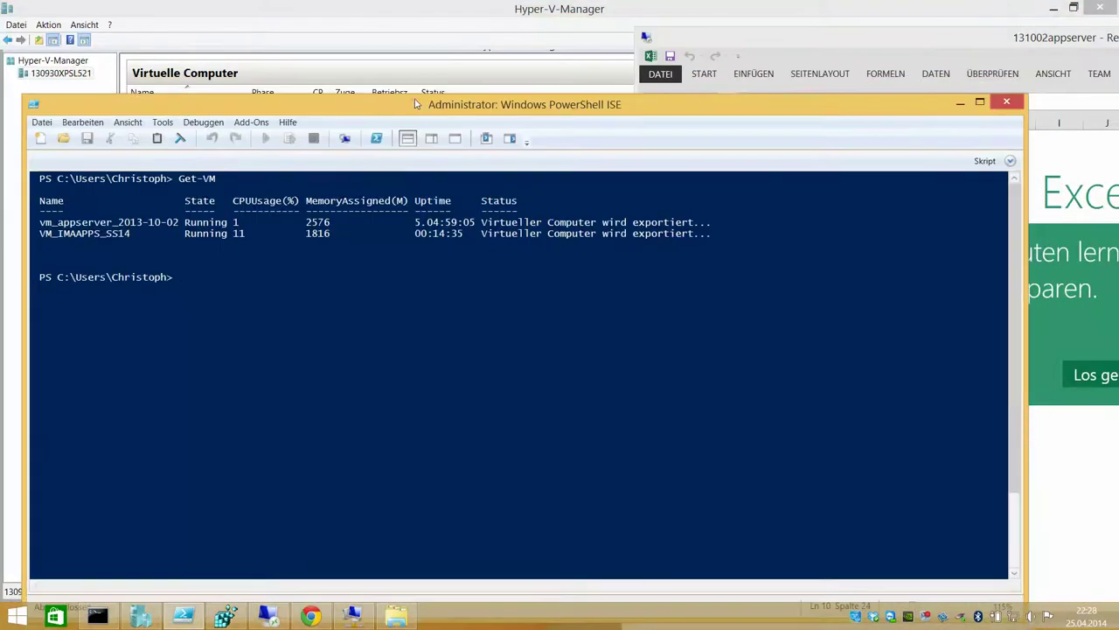
pyautogui.write('export-vm')
pyautogui.press('Return')
pyautogui.press('Escape')
pyautogui.hotkey('alt', 'Tab')
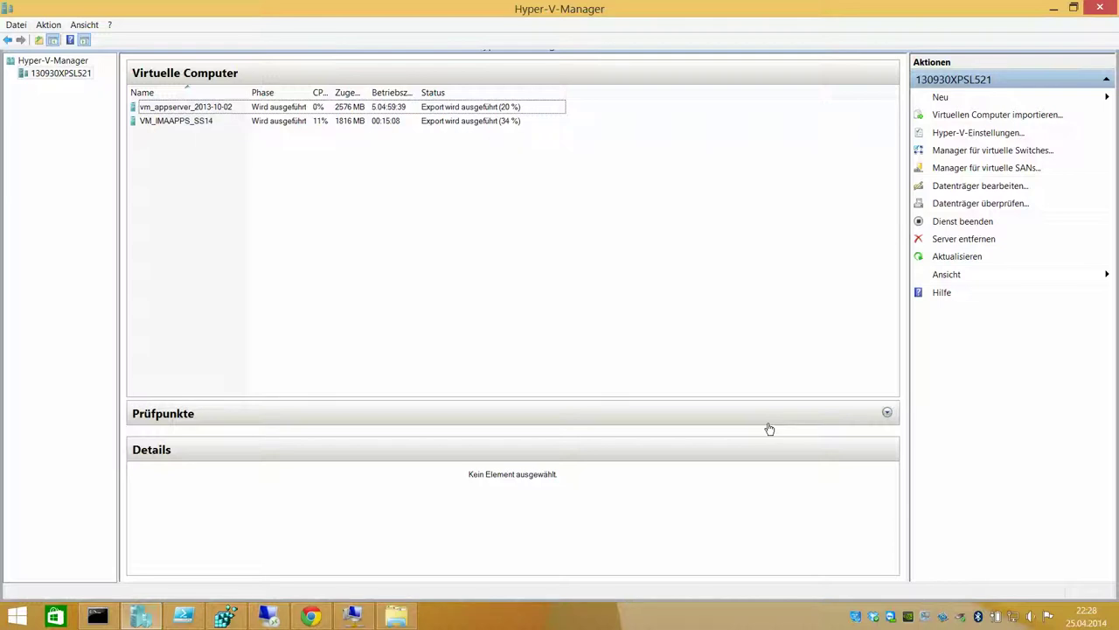
# Inspect the contents of the exported vm_appserver_2013-10-02 folder in File Explorer and go back to its parent backup folder
pyautogui.click(396, 617)
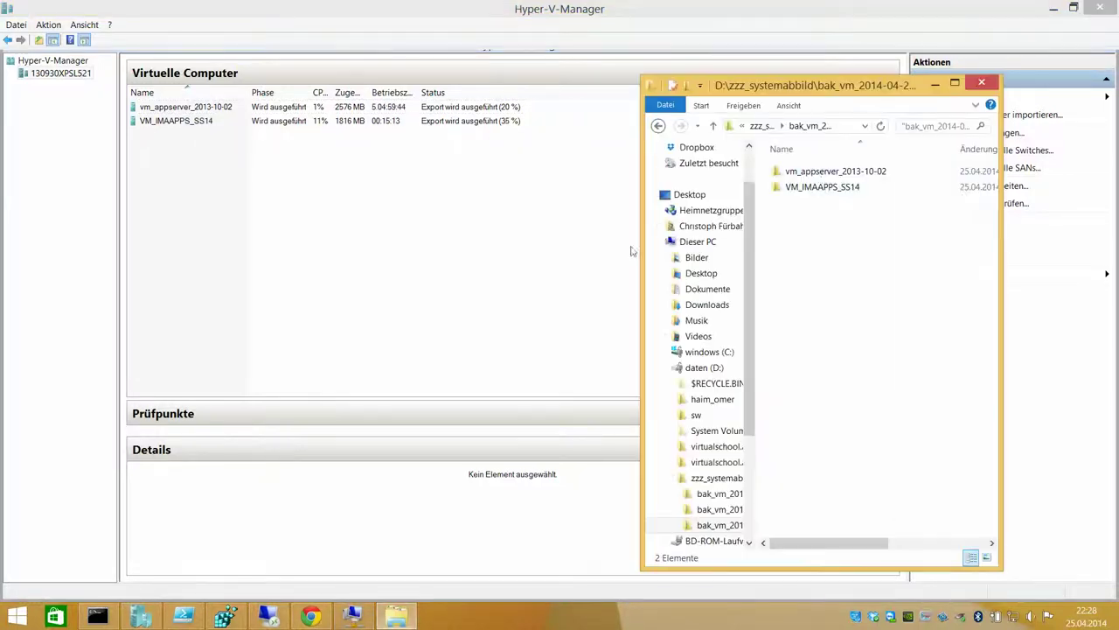
pyautogui.doubleClick(813, 171)
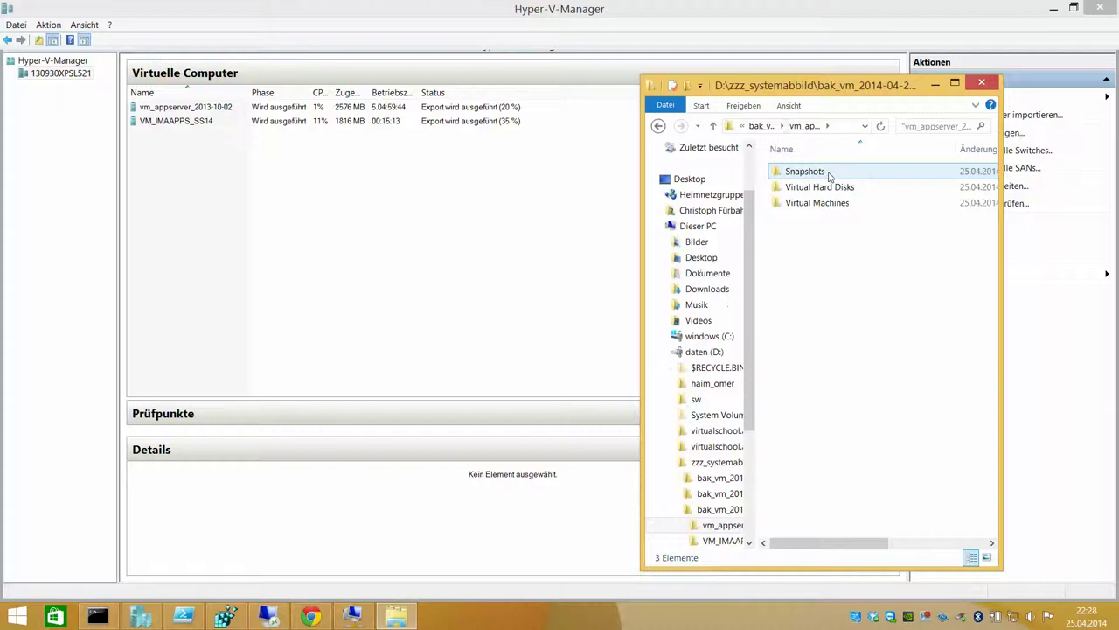
pyautogui.click(771, 129)
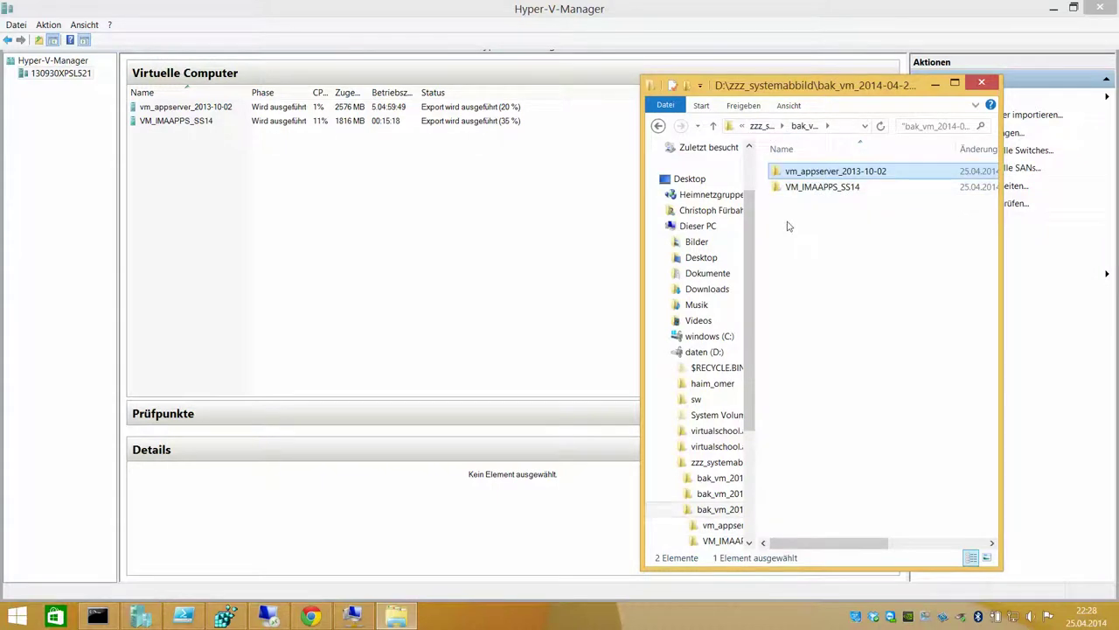
# View the virtual machine import wizard up to its source folder page, and cancel it
pyautogui.click(1019, 117)
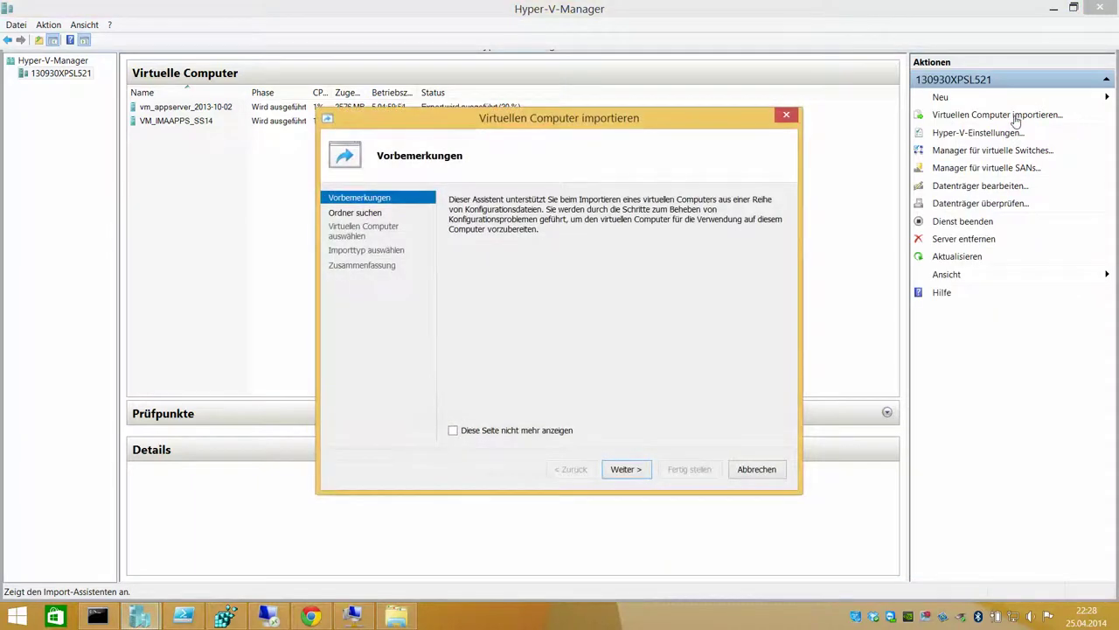
pyautogui.click(627, 469)
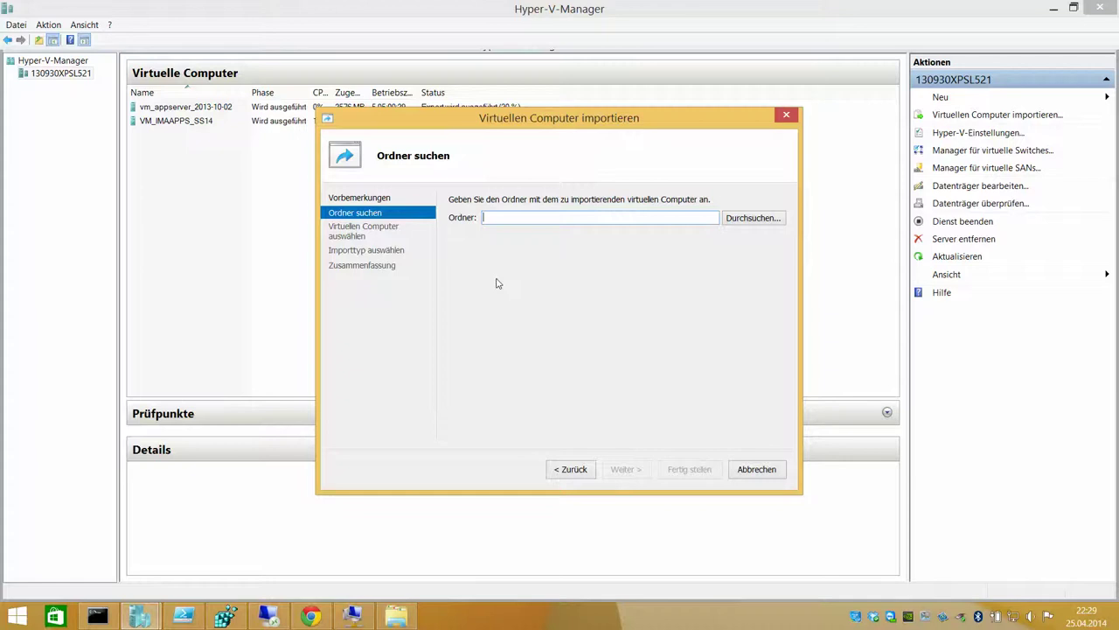
pyautogui.click(759, 470)
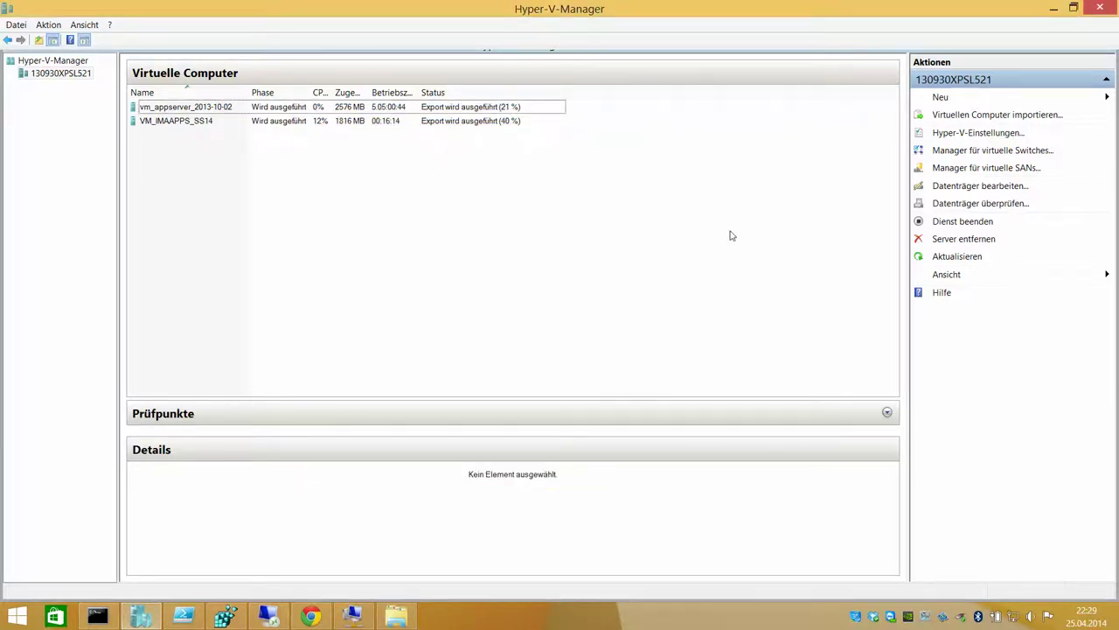
# Check vm_appserver_2013-10-02 in the virtual machine list, bring up its remote desktop session briefly, and minimize it to return to Hyper-V Manager
pyautogui.click(533, 120)
pyautogui.click(533, 111)
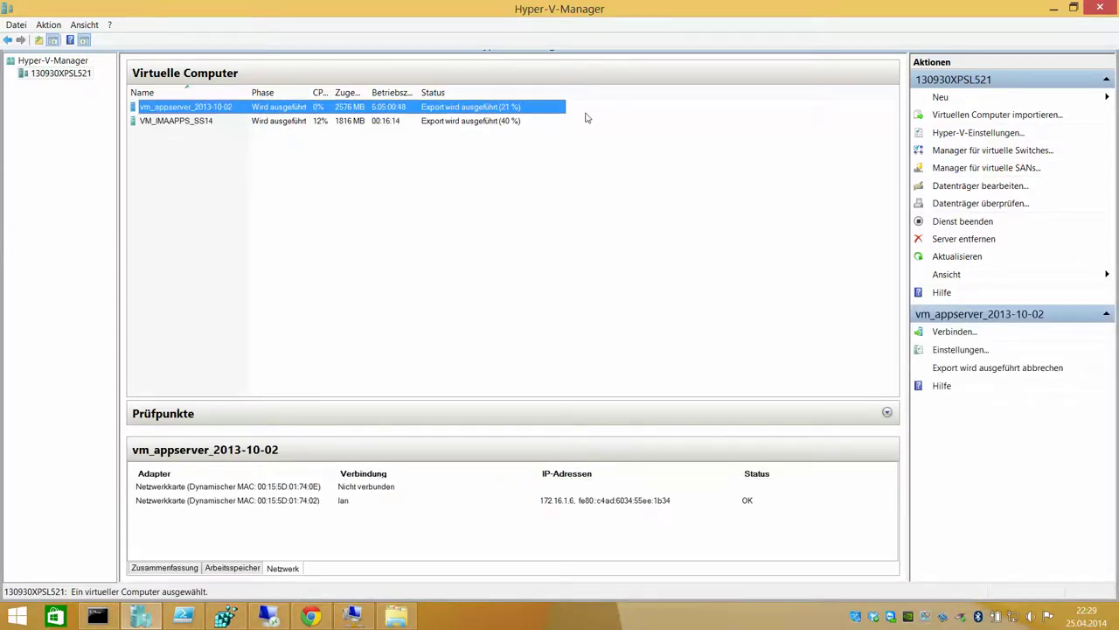
pyautogui.click(269, 615)
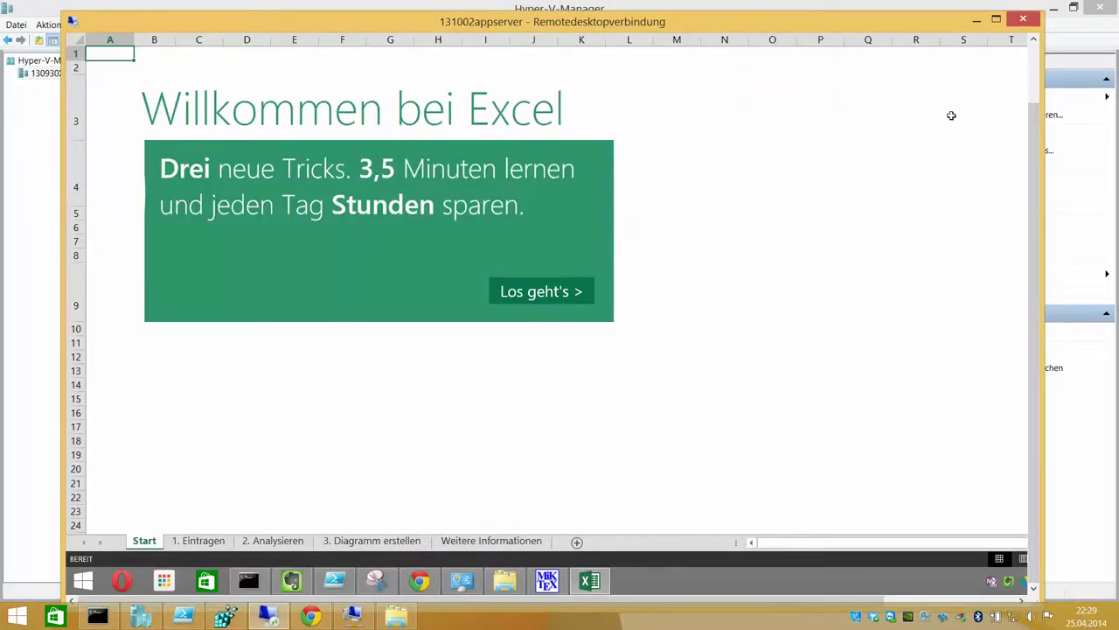
pyautogui.click(978, 19)
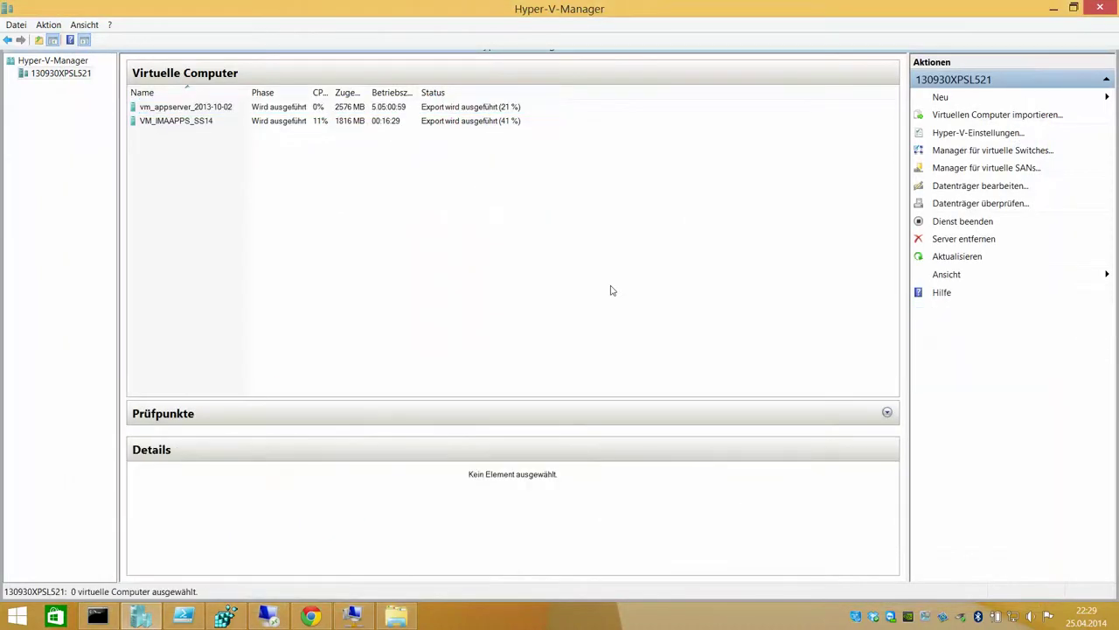